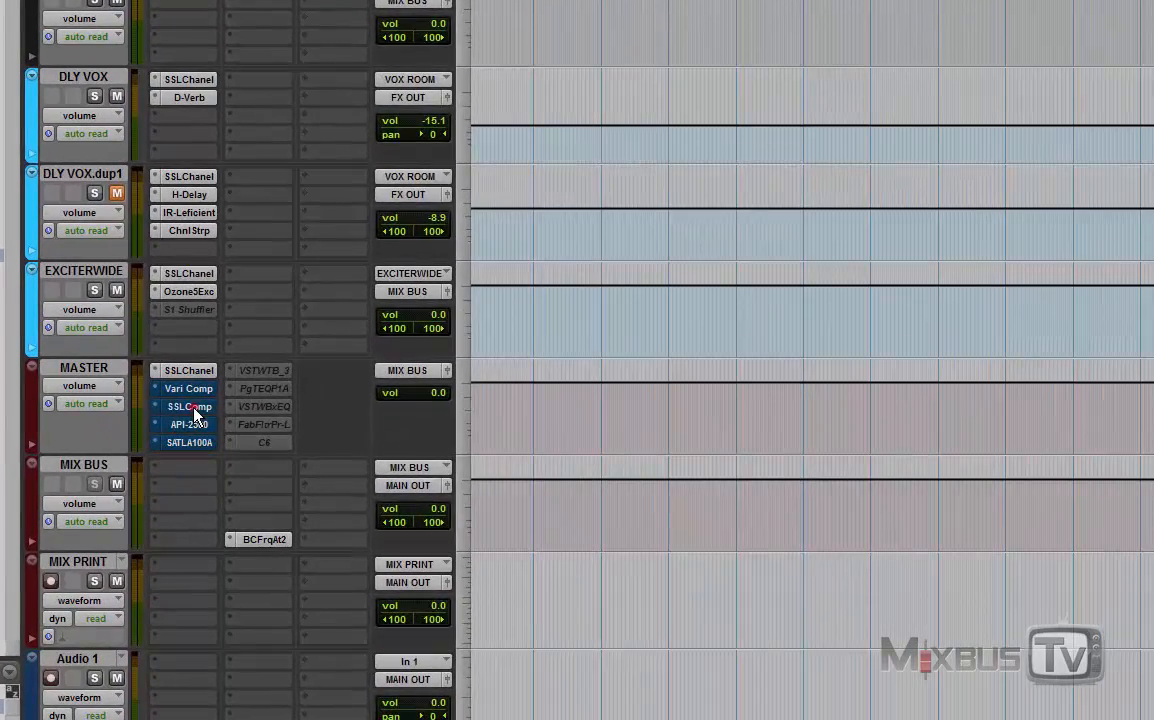
Step: Open the MASTER track's SSLComp and compare the mix with the compressor active and bypassed, leaving it active
left_click(213, 430)
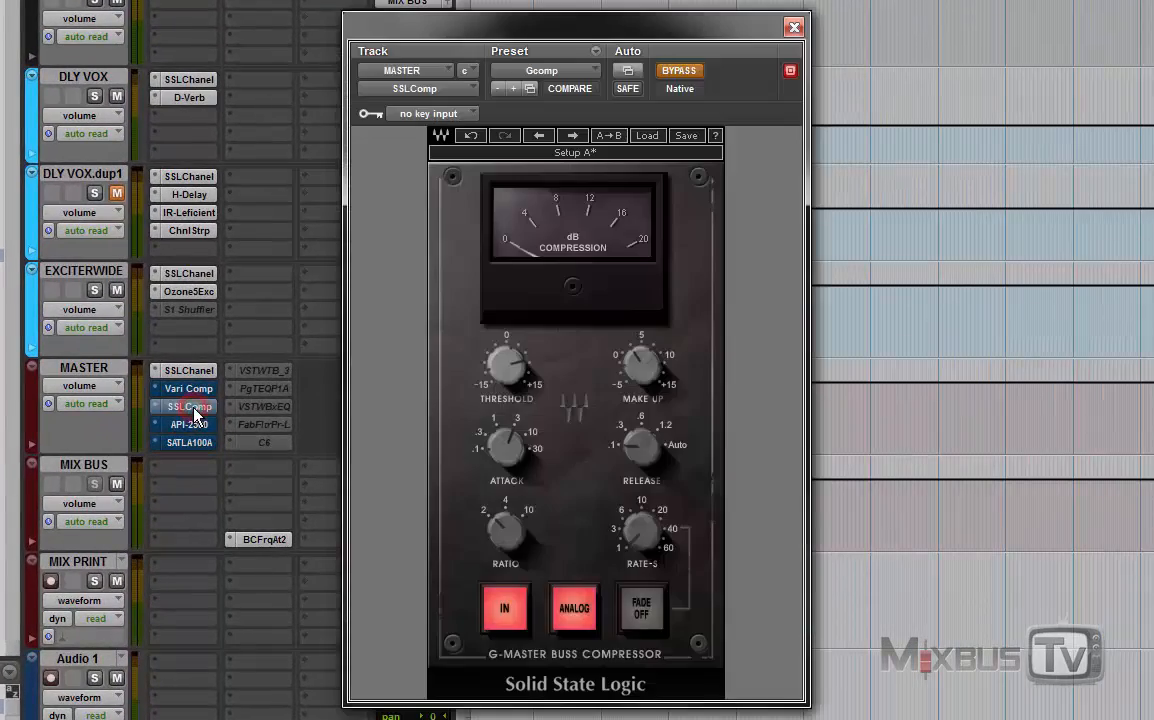
left_click(750, 212)
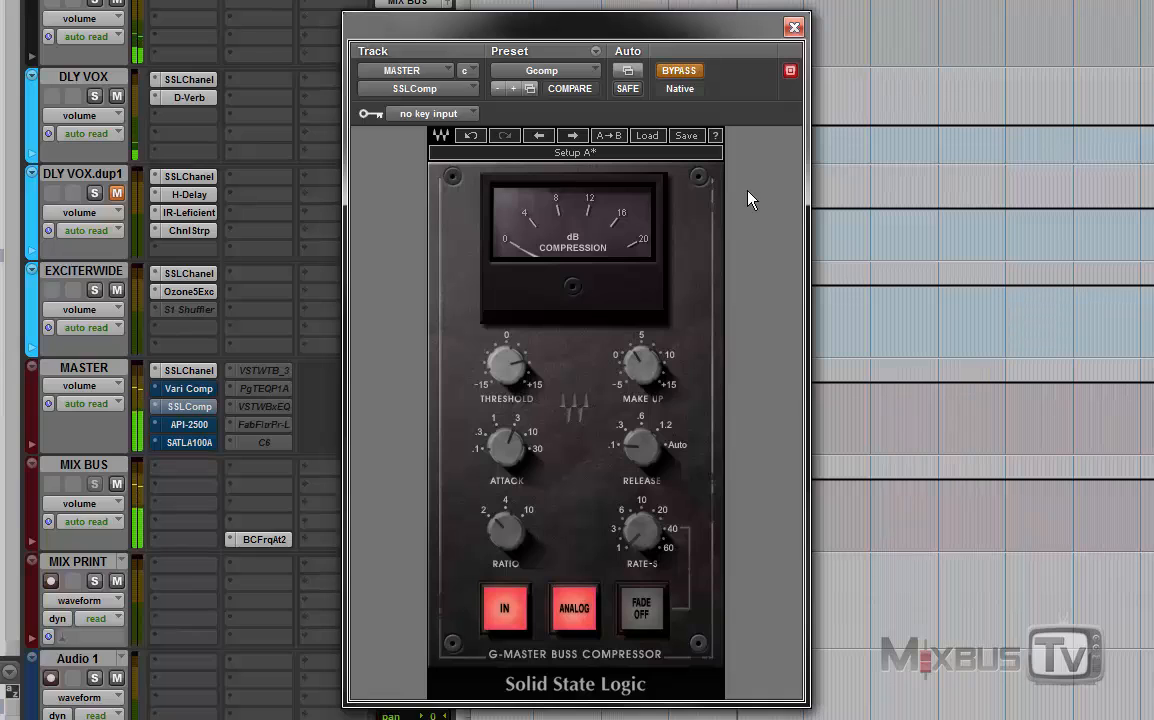
left_click(684, 72)
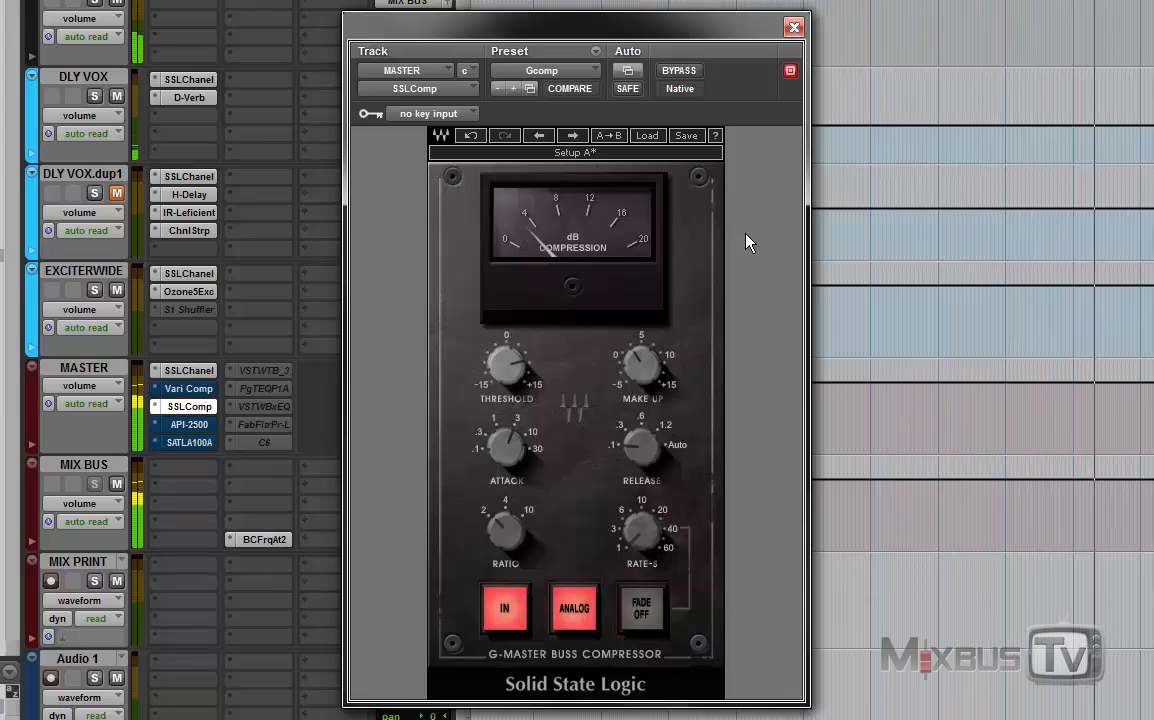
left_click(682, 72)
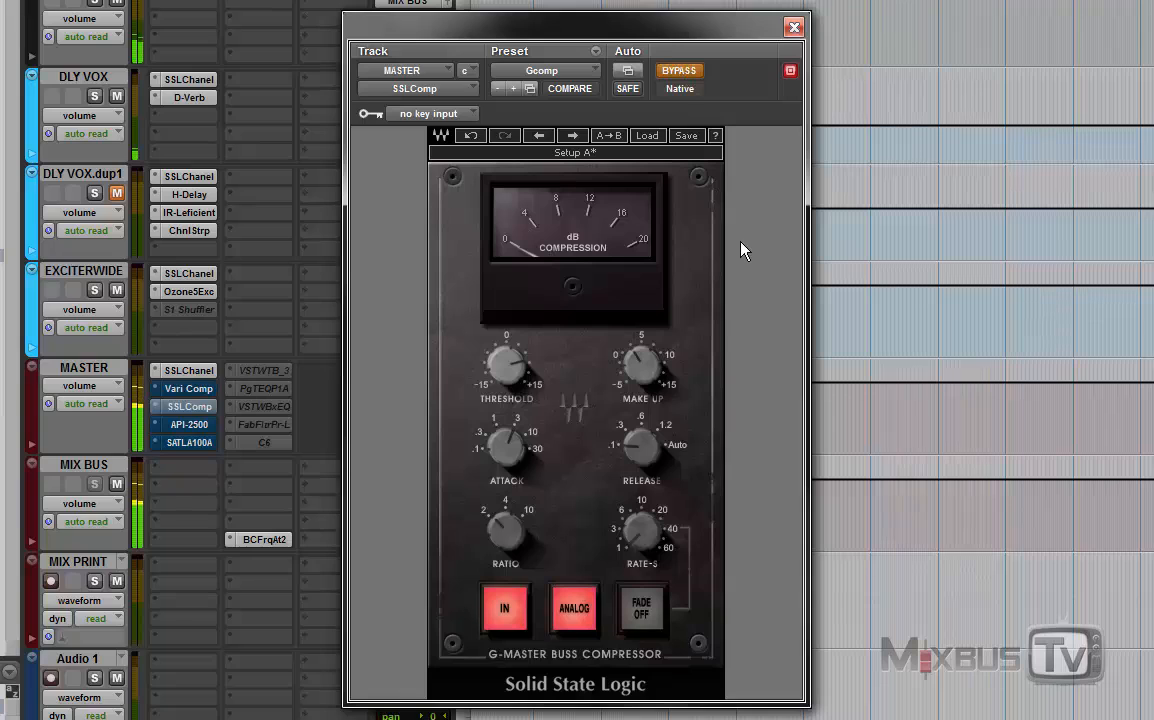
left_click(686, 72)
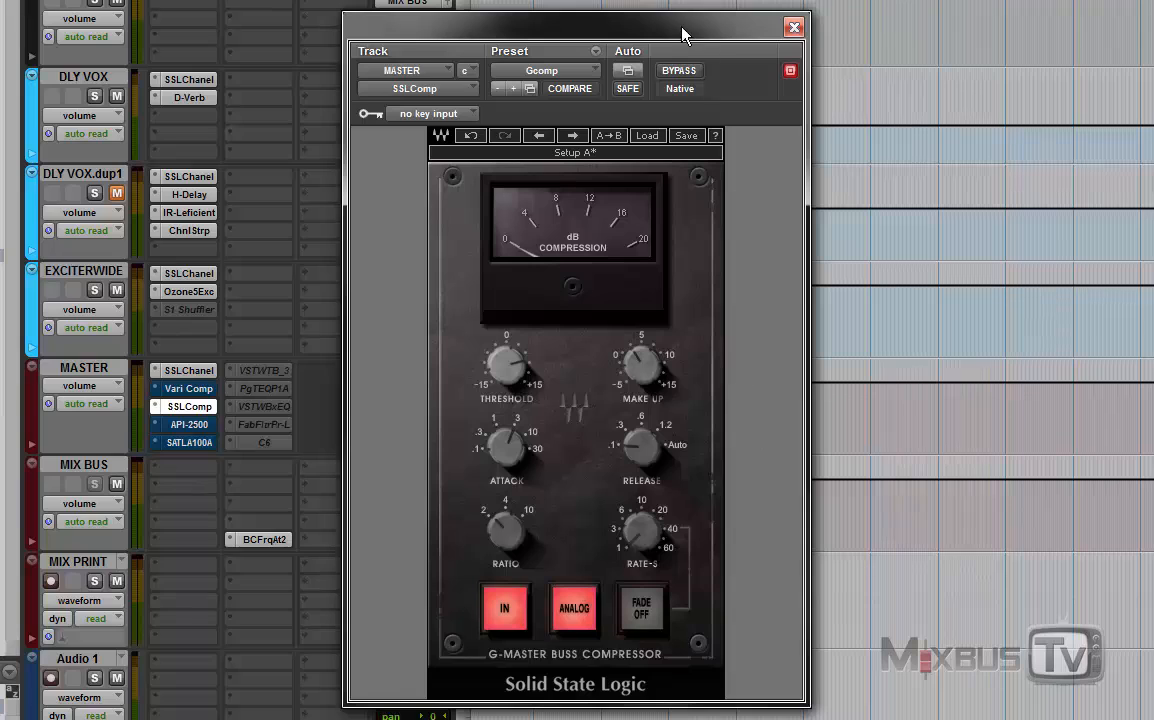
left_click(678, 70)
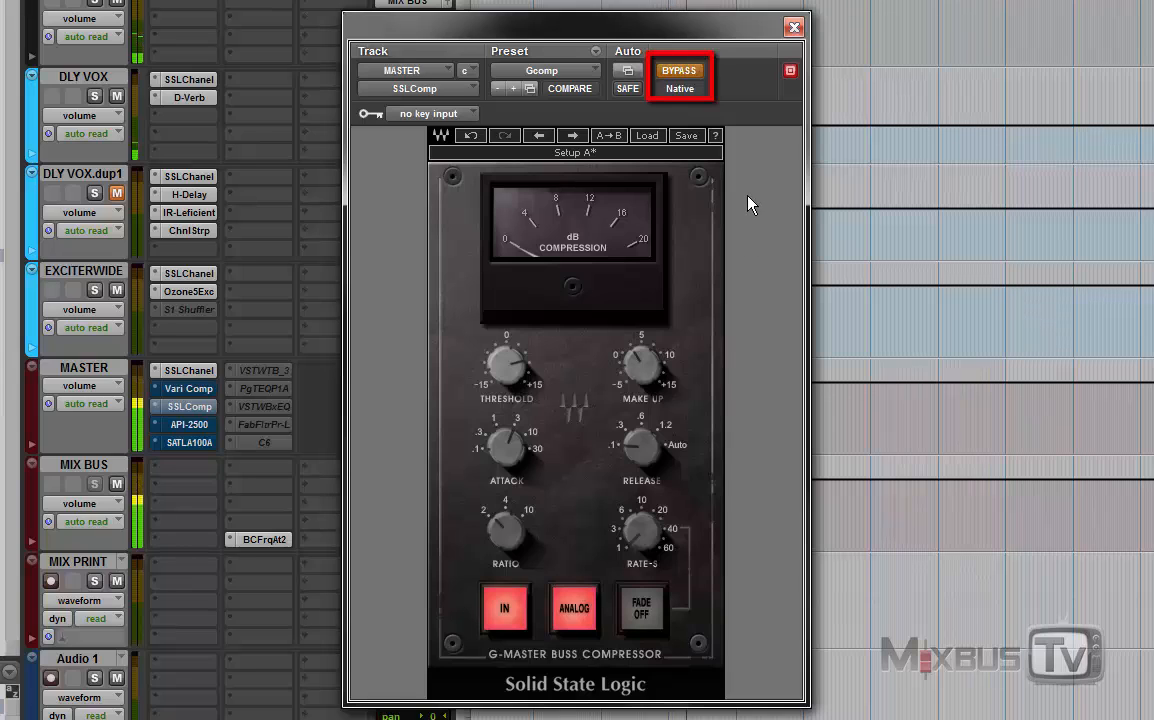
left_click(681, 72)
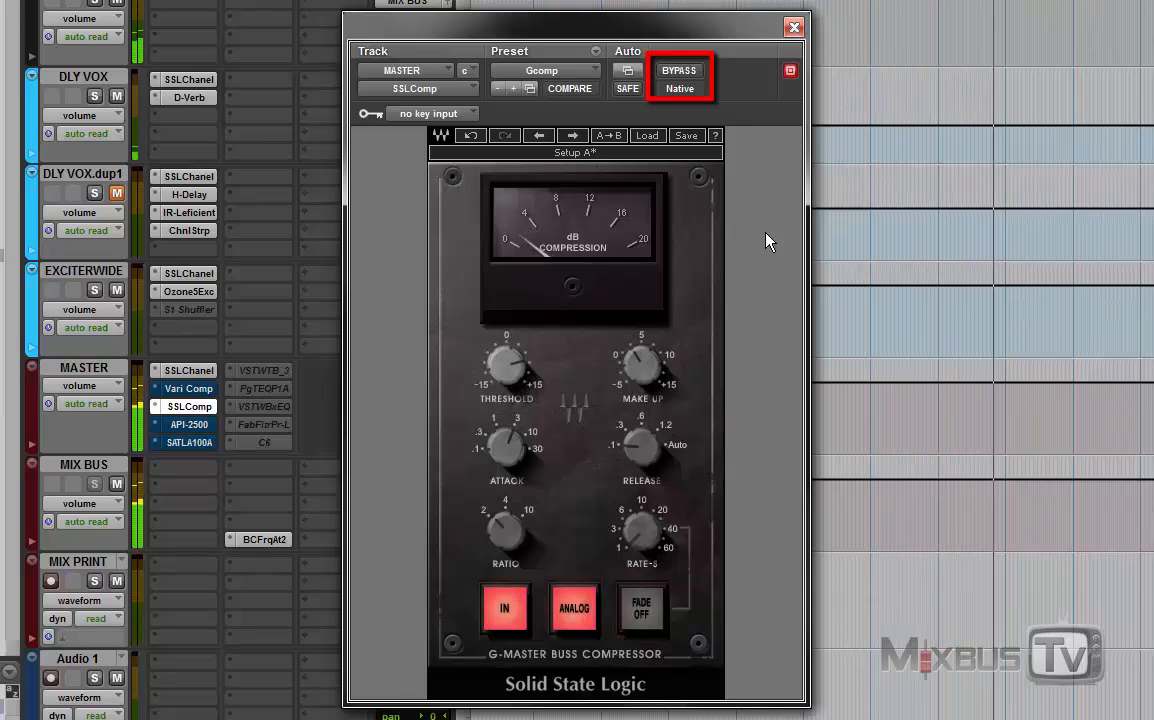
left_click(681, 71)
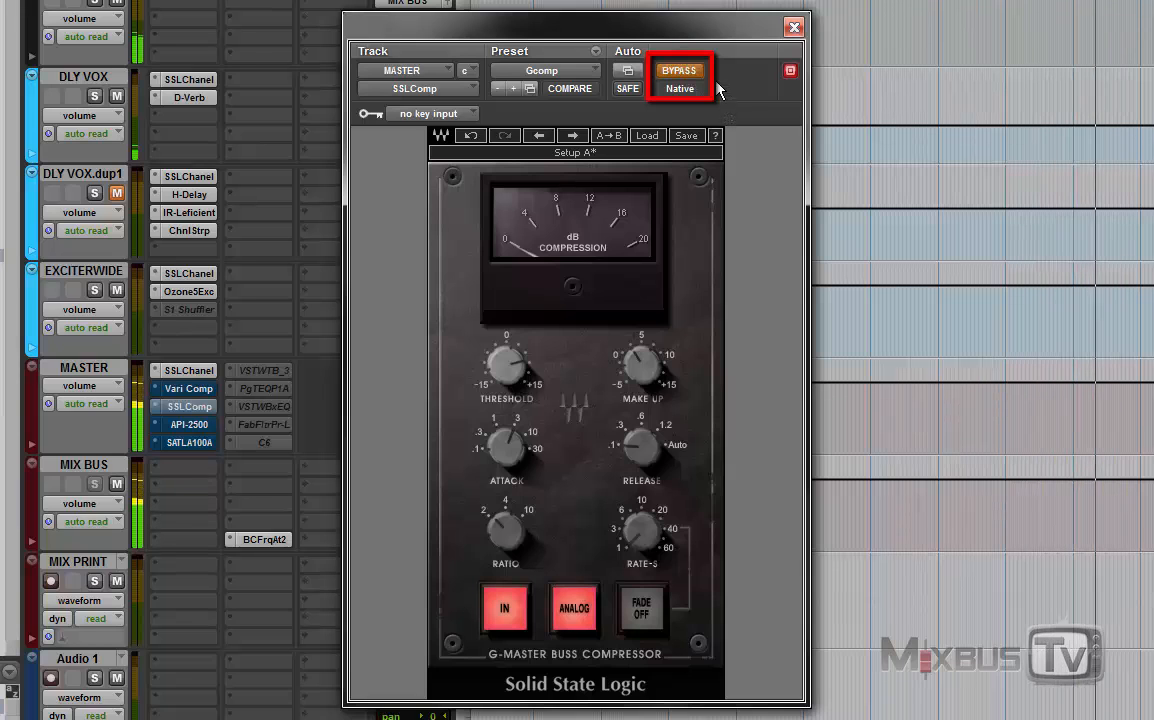
left_click(689, 82)
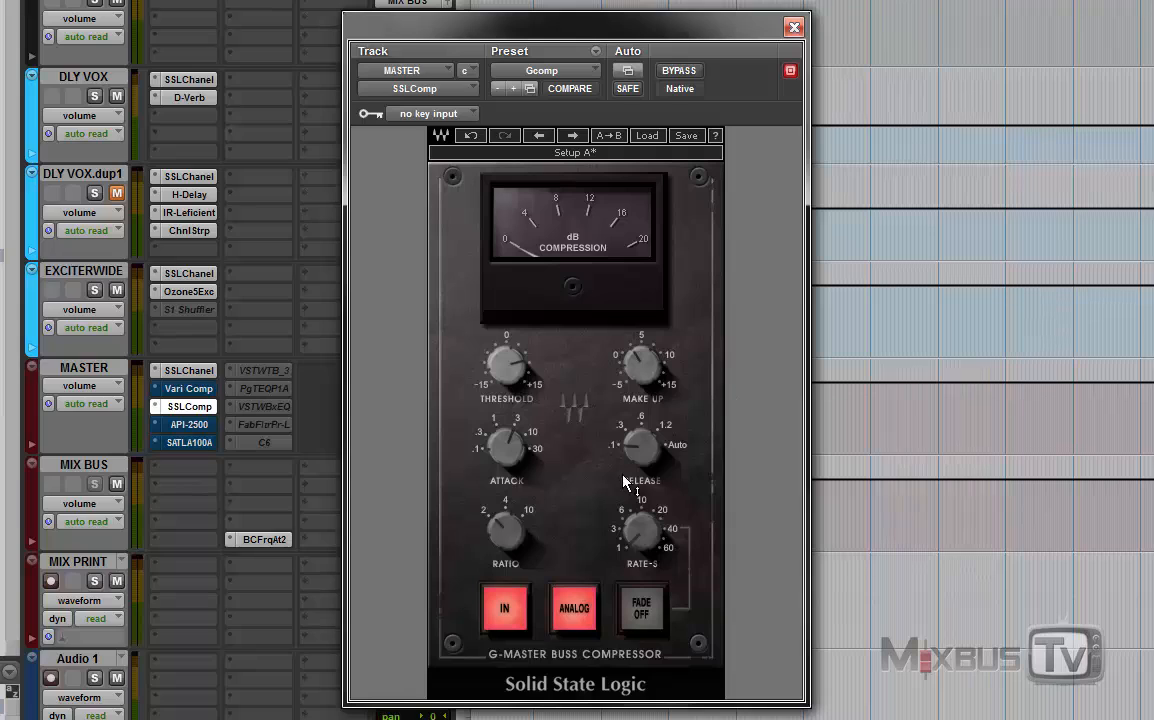
Step: Set the SSL compressor's ratio to 4:1, its threshold to +15 and its make-up gain to 0.0
left_click(513, 538)
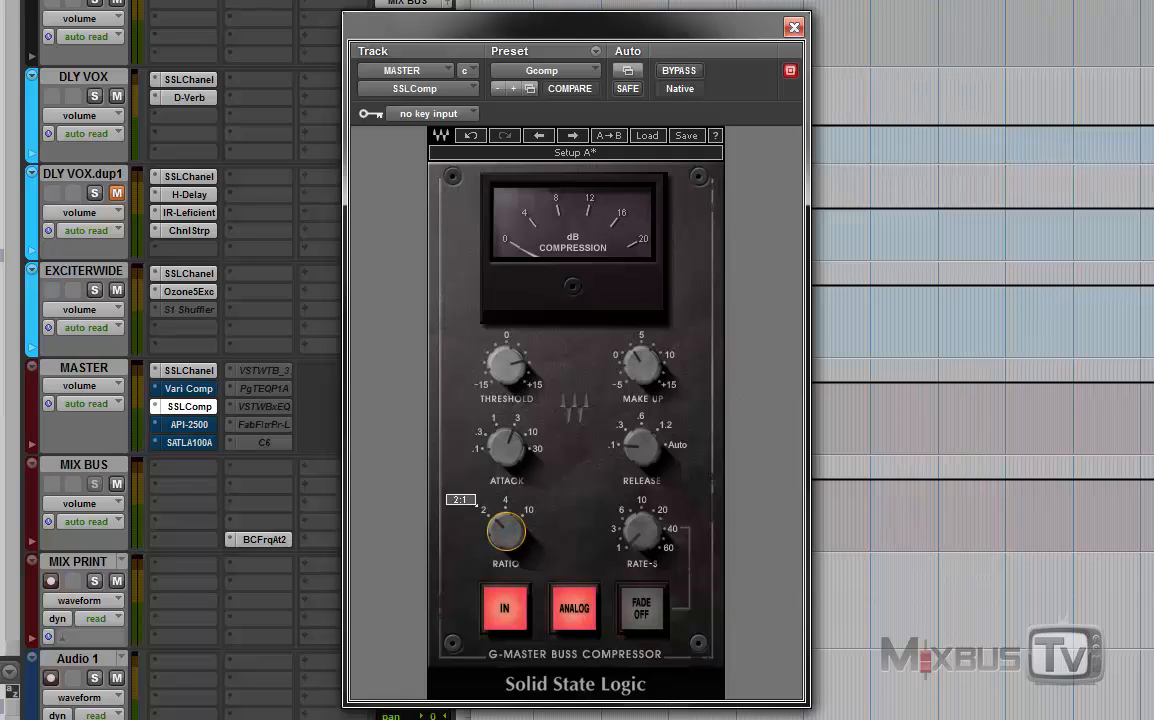
left_click_drag(513, 538, 513, 526)
mouse_move(512, 376)
left_click_drag(511, 373, 511, 345)
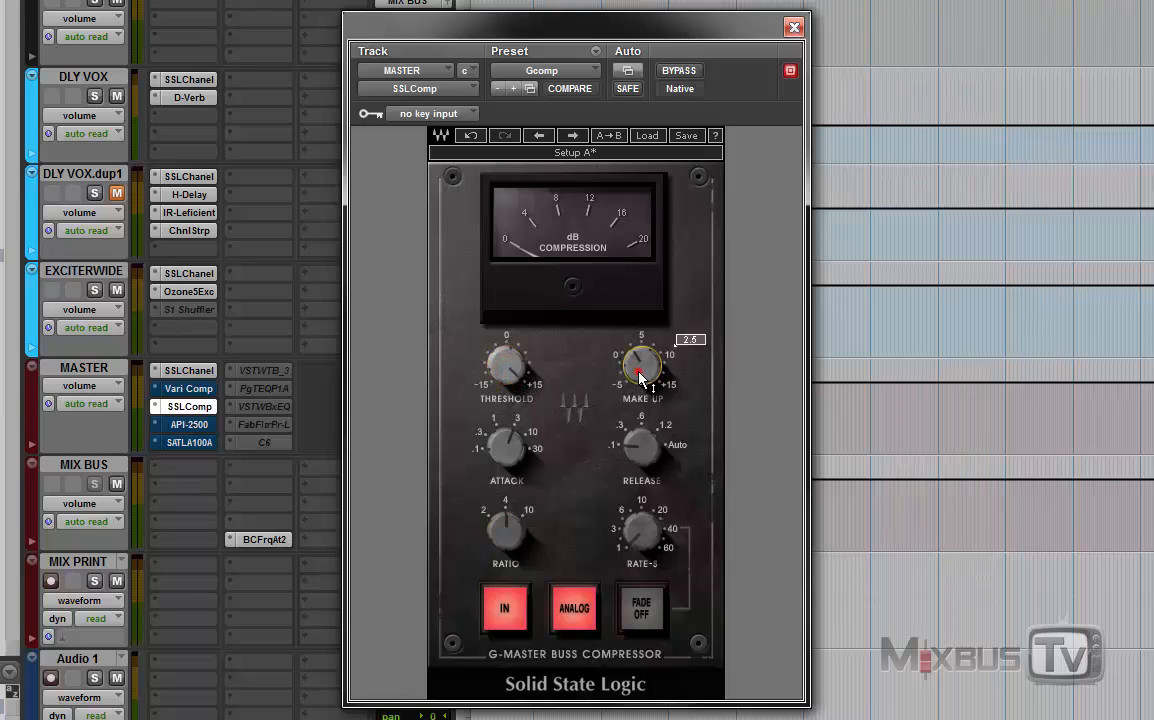
left_click_drag(640, 373, 640, 390)
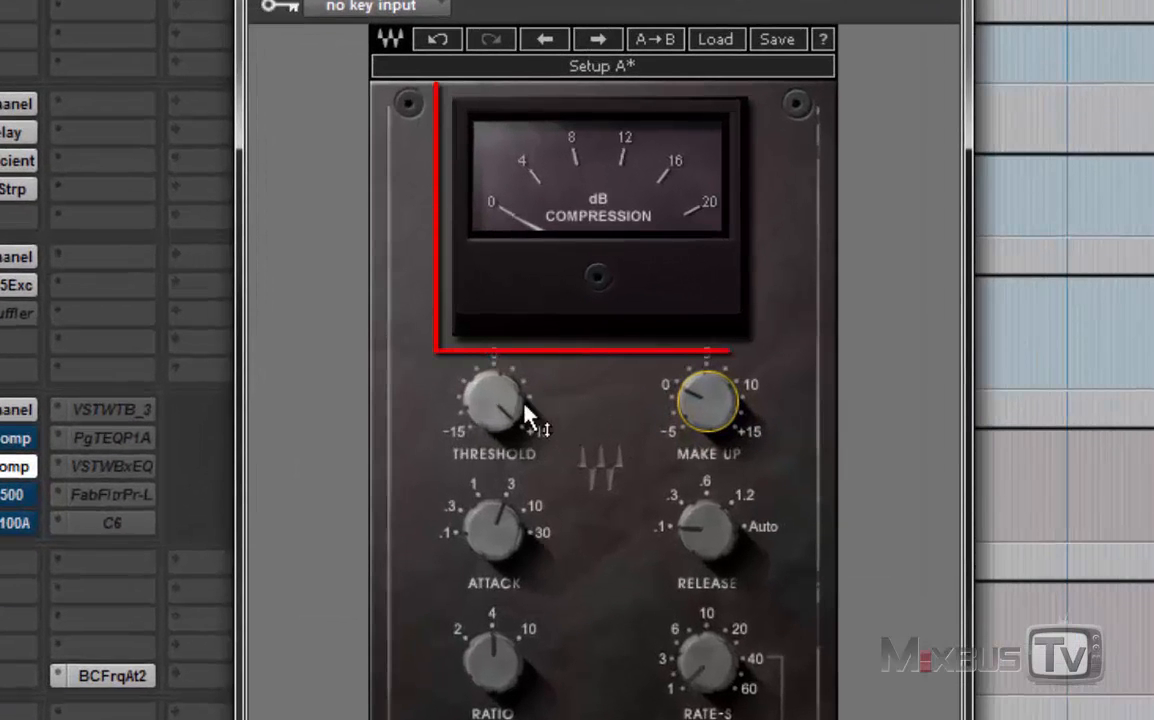
Step: Lower the SSL compressor's threshold for light gain reduction and raise the make-up gain slightly to compensate
left_click_drag(493, 406, 493, 388)
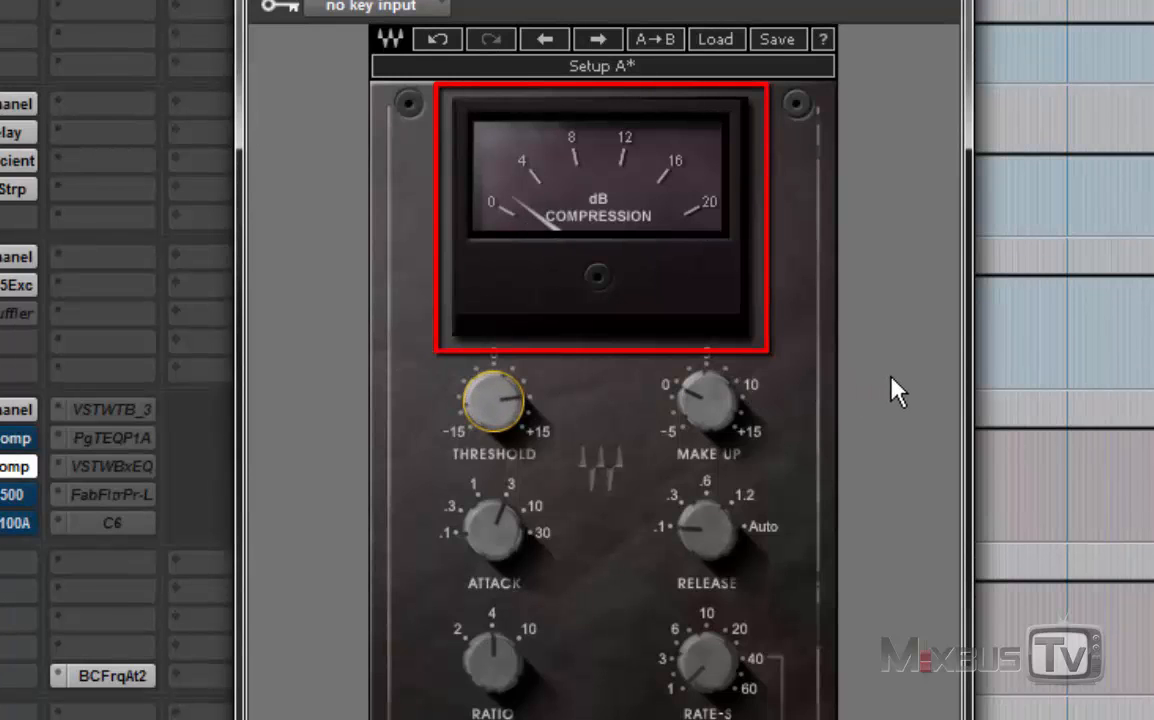
mouse_move(722, 418)
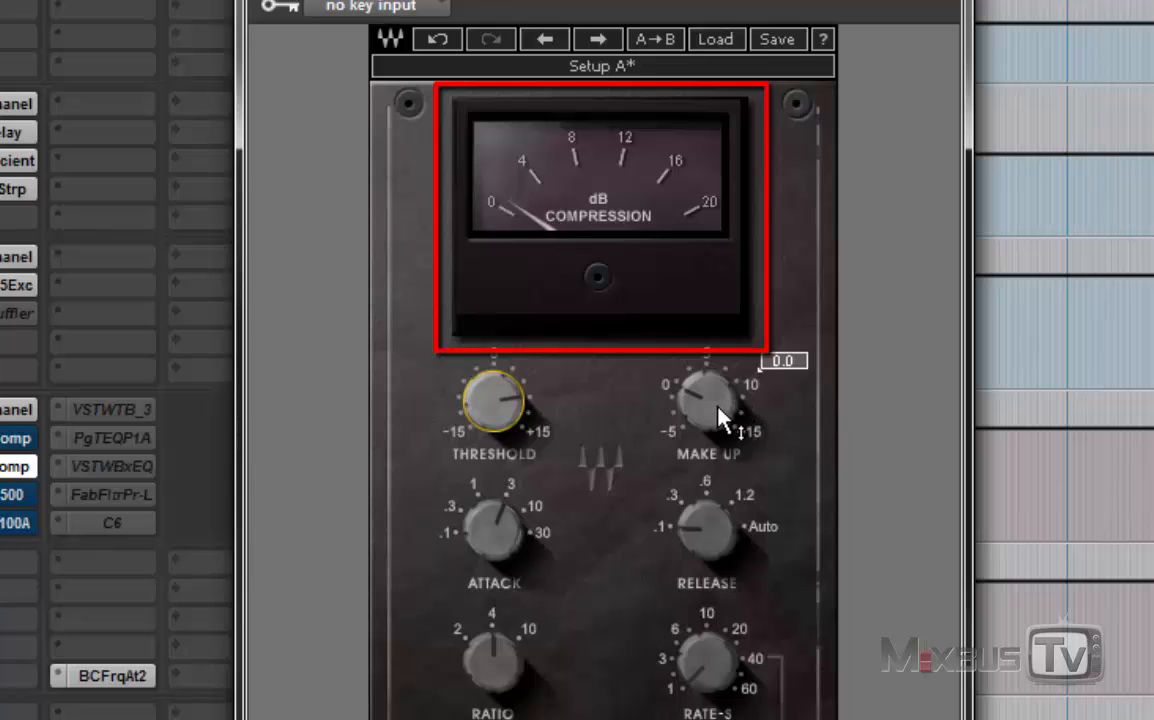
left_click_drag(722, 418, 718, 395)
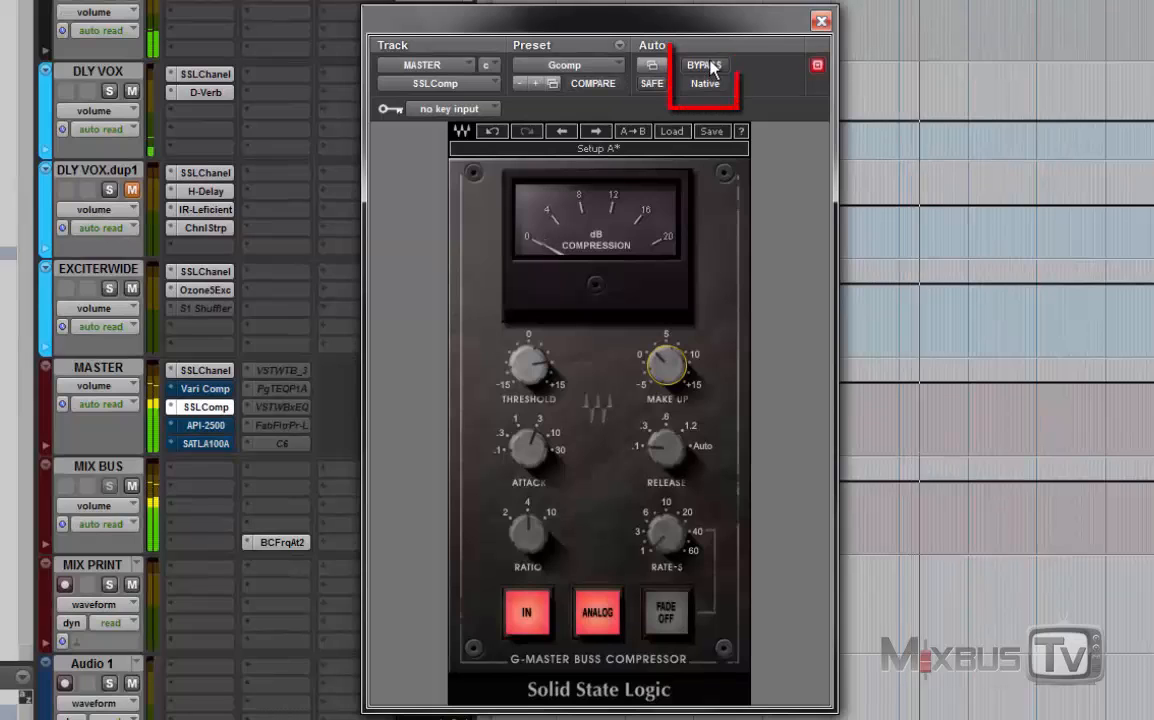
Step: Compare the mix with the adjusted SSL compressor bypassed and active during playback
left_click(708, 65)
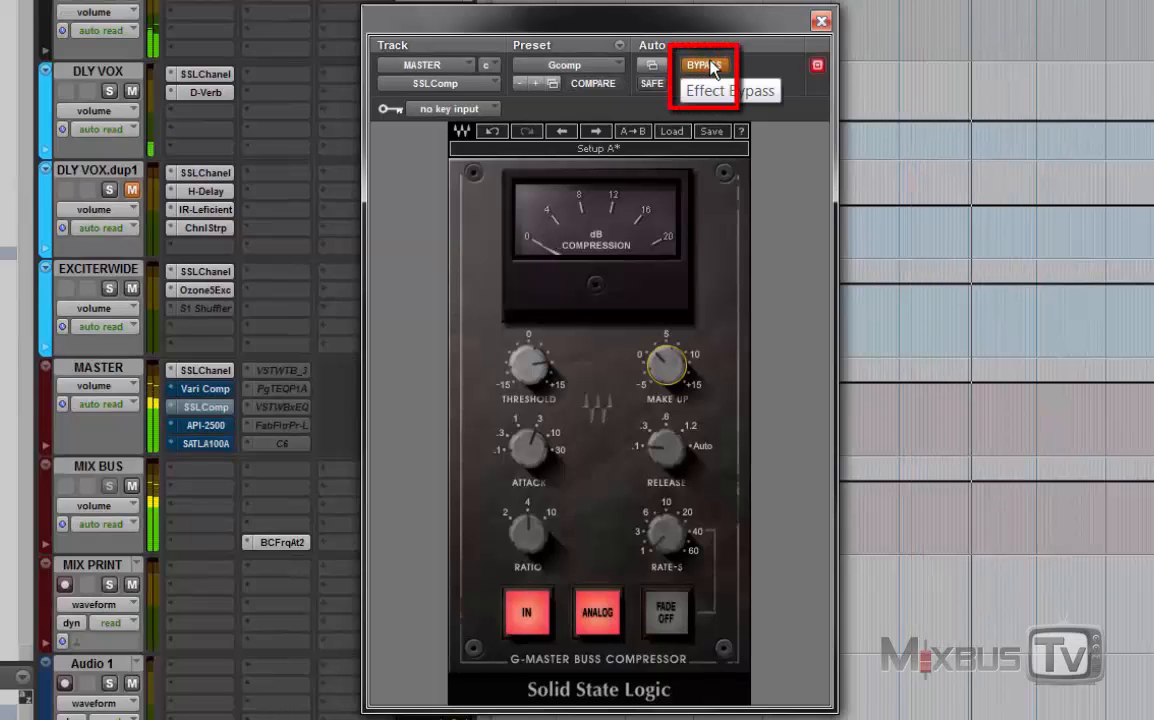
left_click(708, 65)
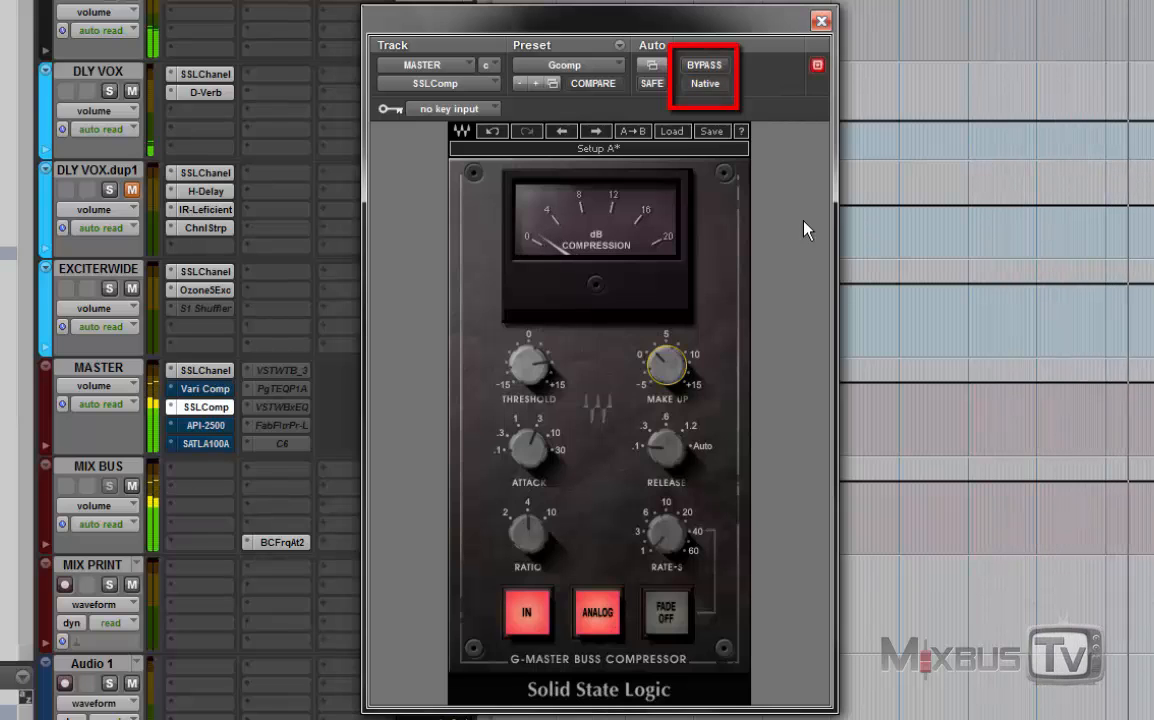
left_click(721, 67)
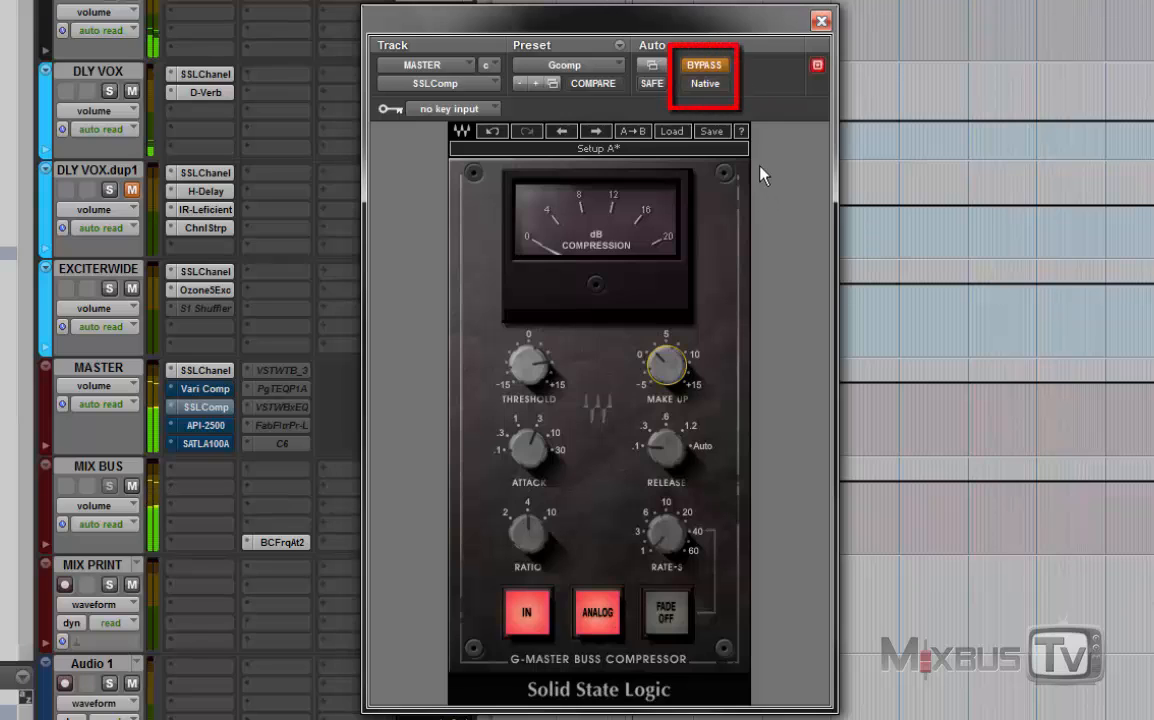
left_click(716, 64)
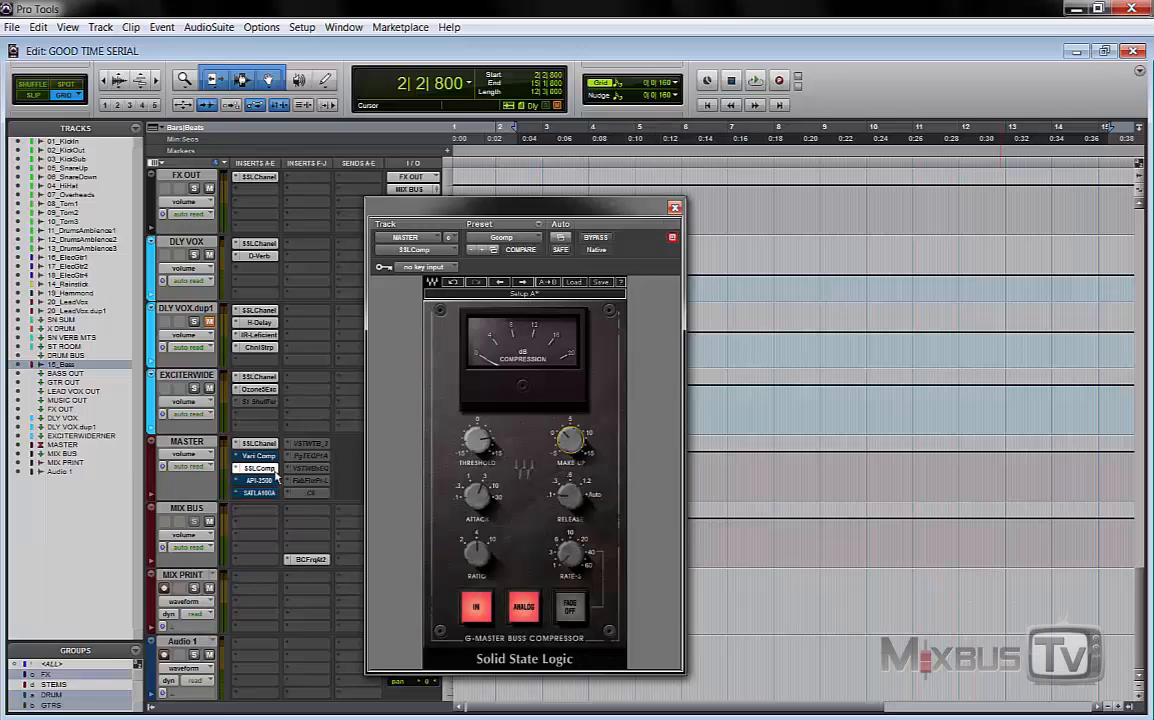
Step: Bypass SSLComp on the MASTER track and open the API-2500 compressor on the same track
right_click(258, 468)
left_click(256, 478)
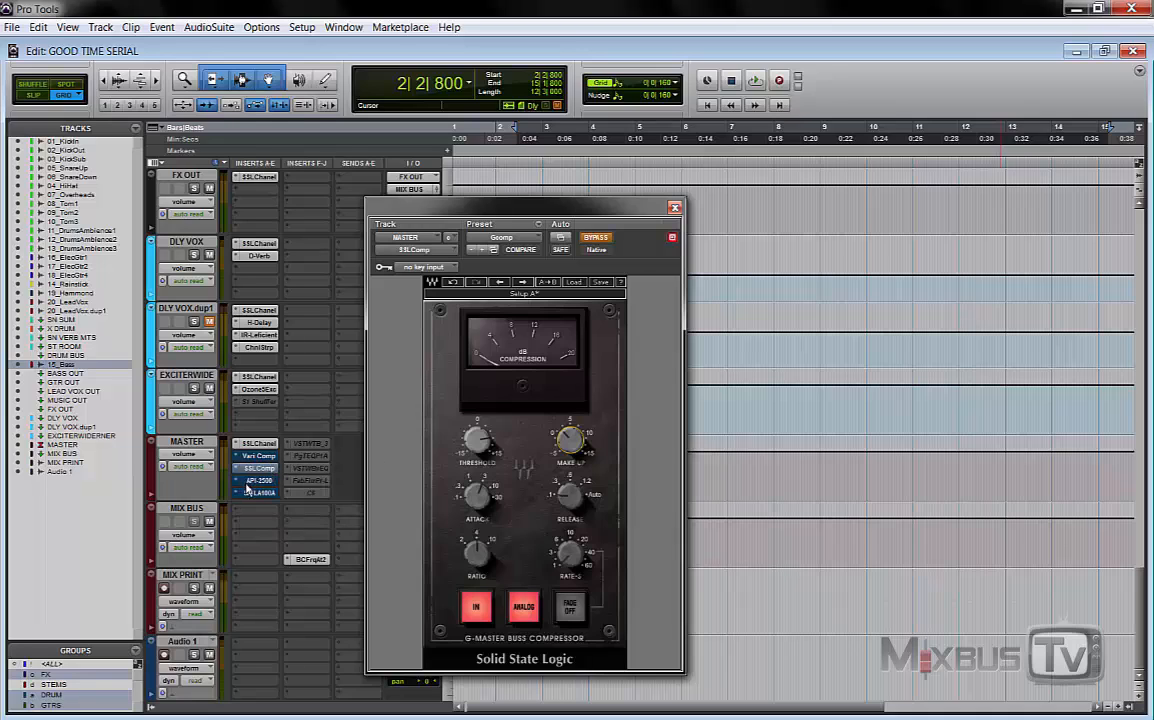
left_click(258, 480)
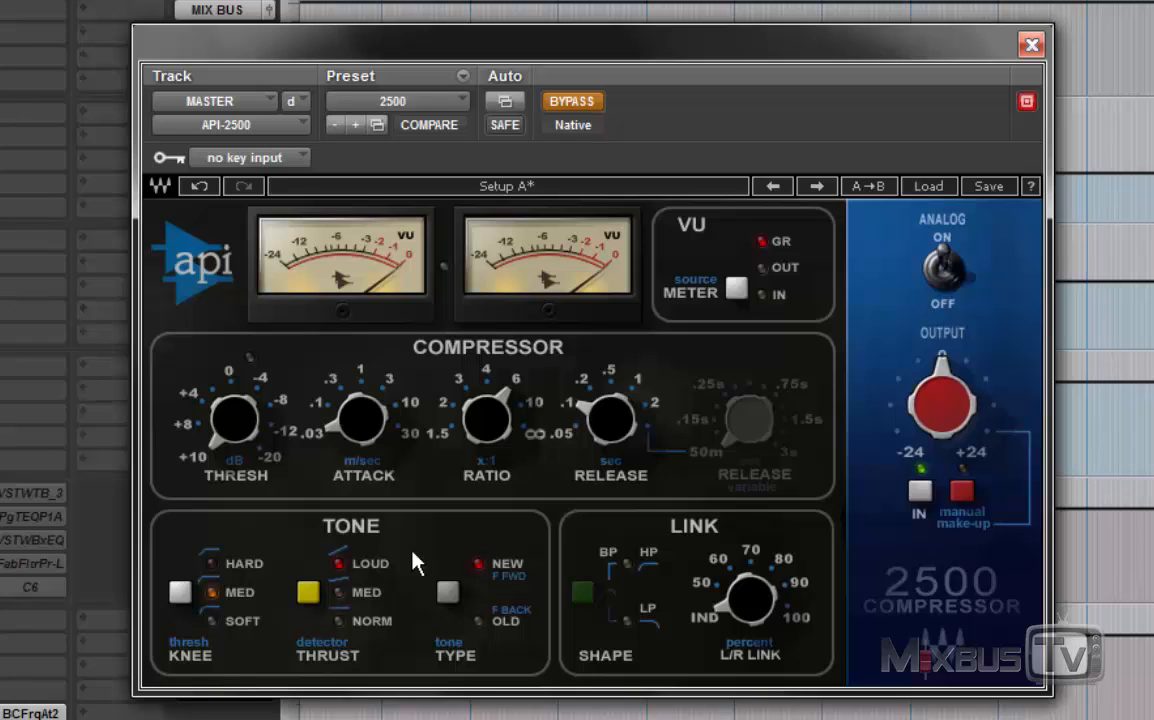
Step: Compare the mix with the API-2500 active and bypassed, leaving the compressor active
left_click(571, 101)
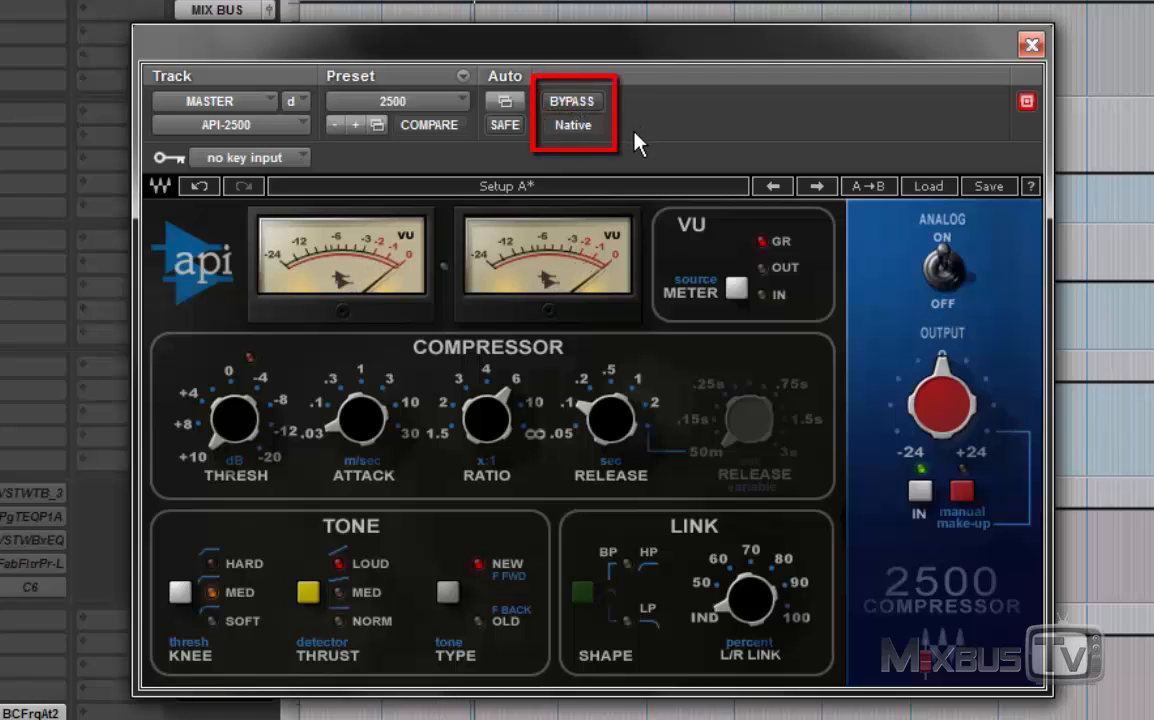
left_click(576, 103)
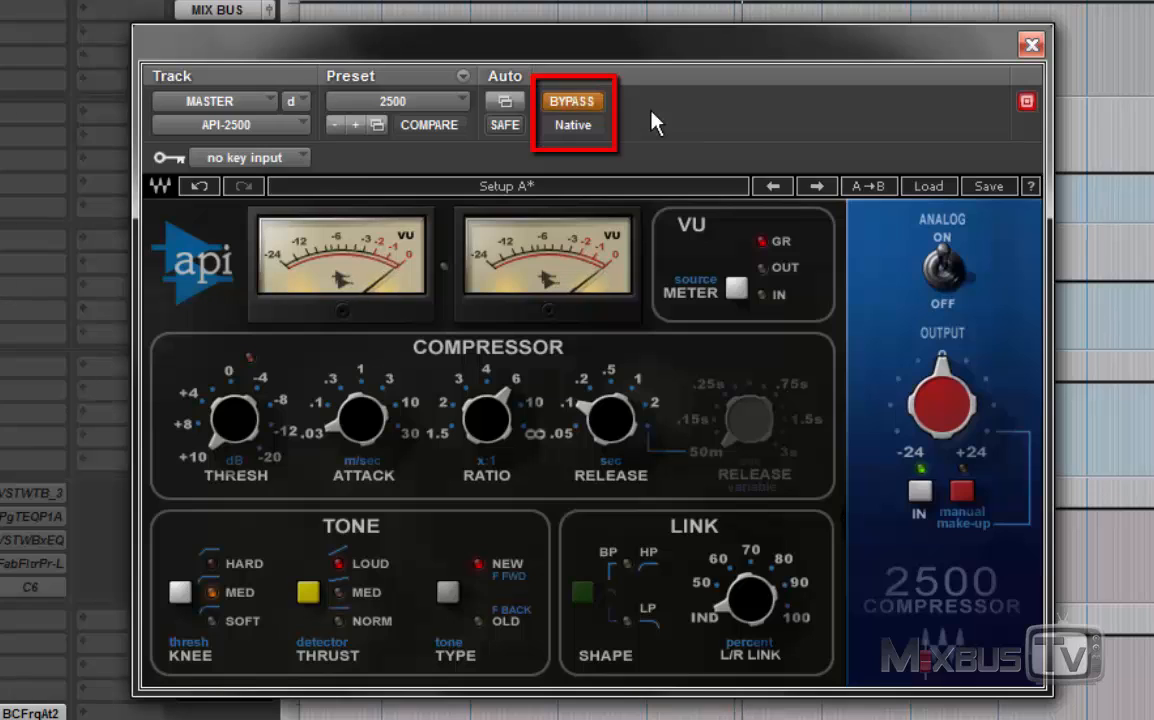
left_click(556, 103)
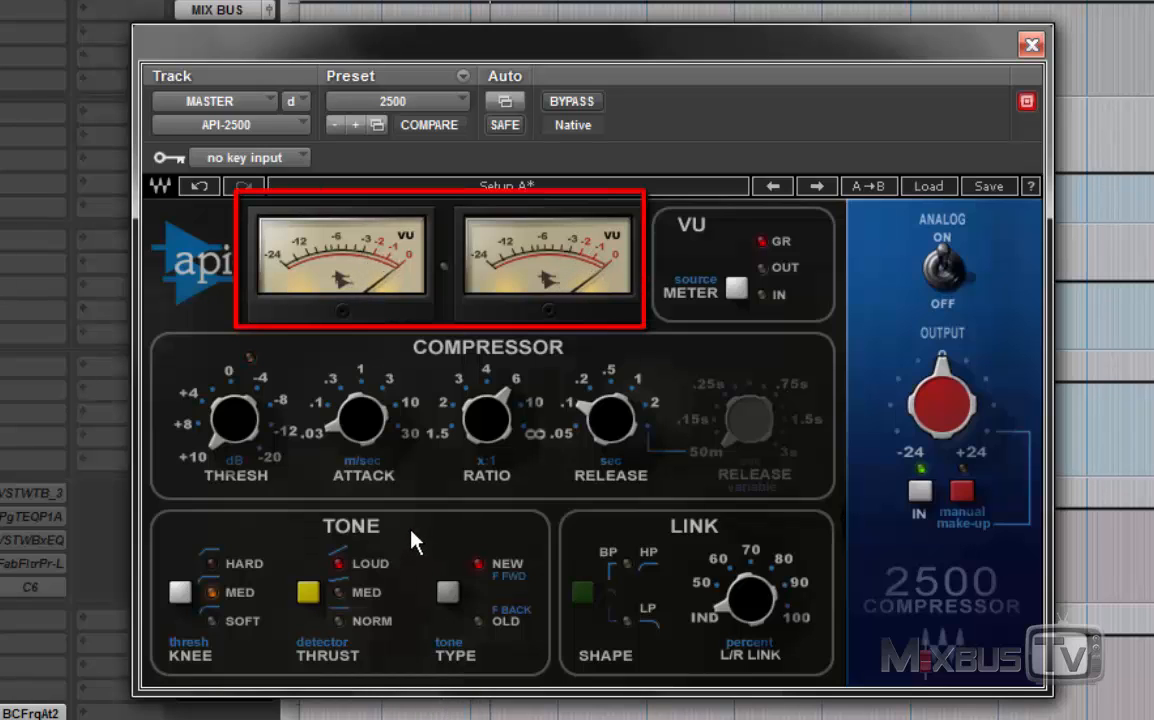
Step: Set the API-2500's Thrust to MED, attack to about 10 ms, threshold to about +4 dB and ratio to 3:1
left_click(309, 592)
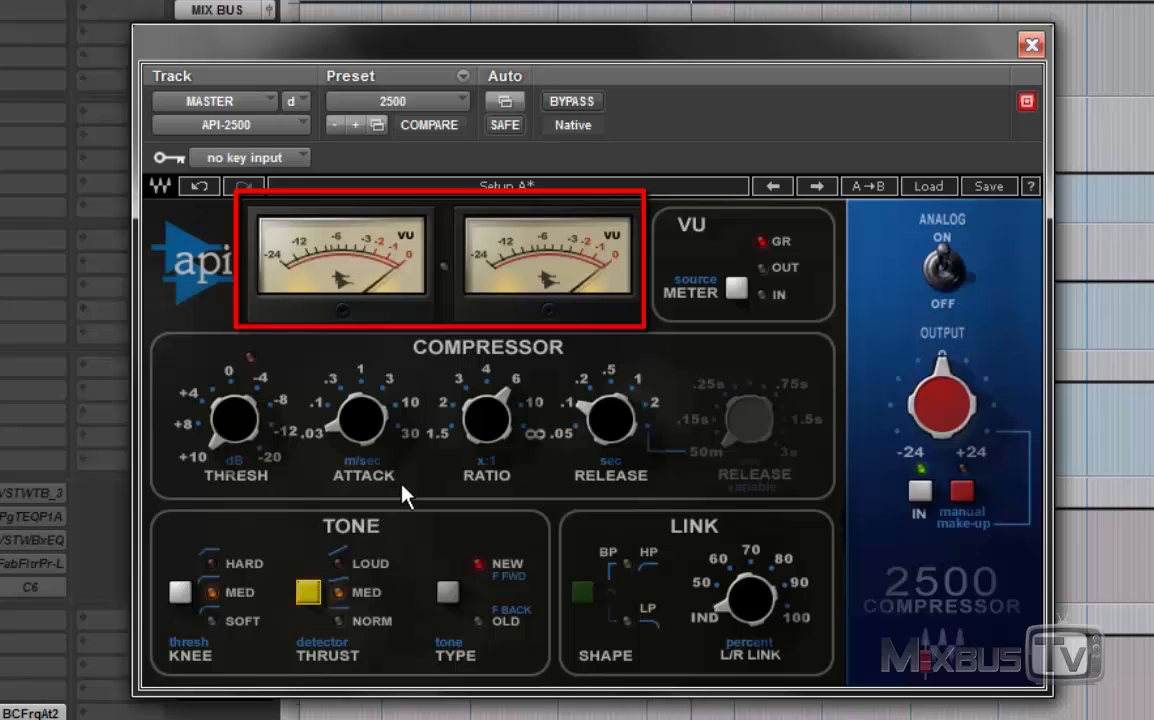
left_click_drag(360, 425, 360, 380)
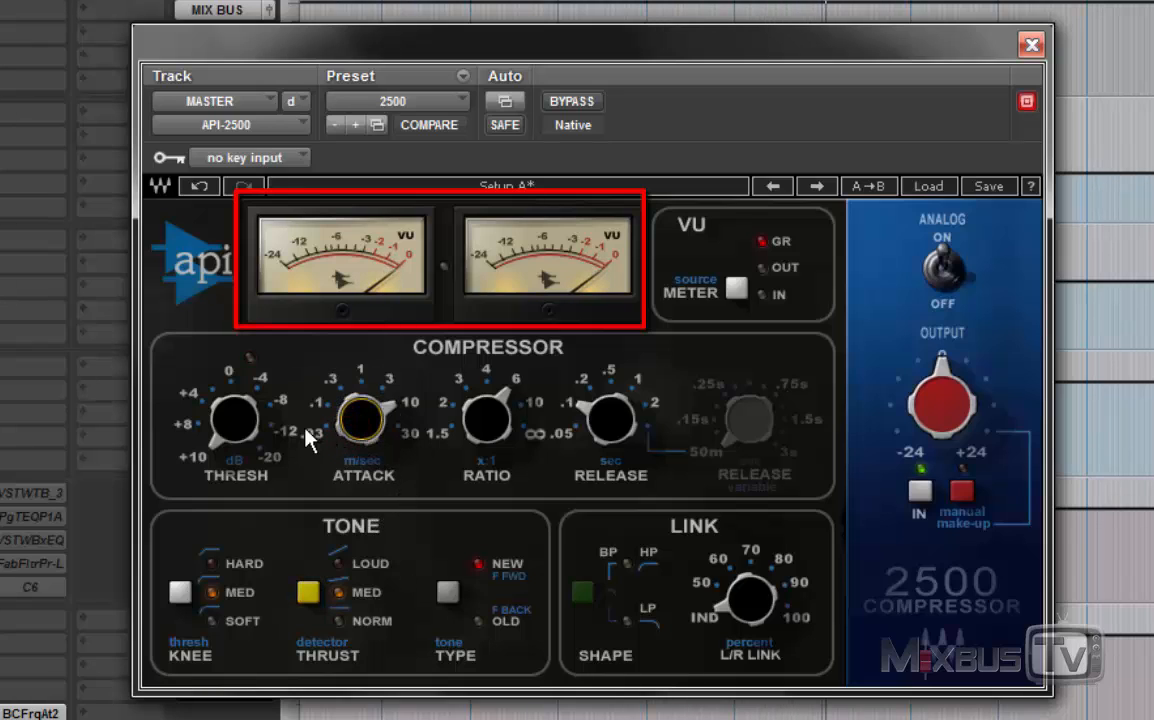
mouse_move(233, 395)
left_mouse_down()
mouse_move(233, 415)
mouse_move(233, 385)
left_mouse_up()
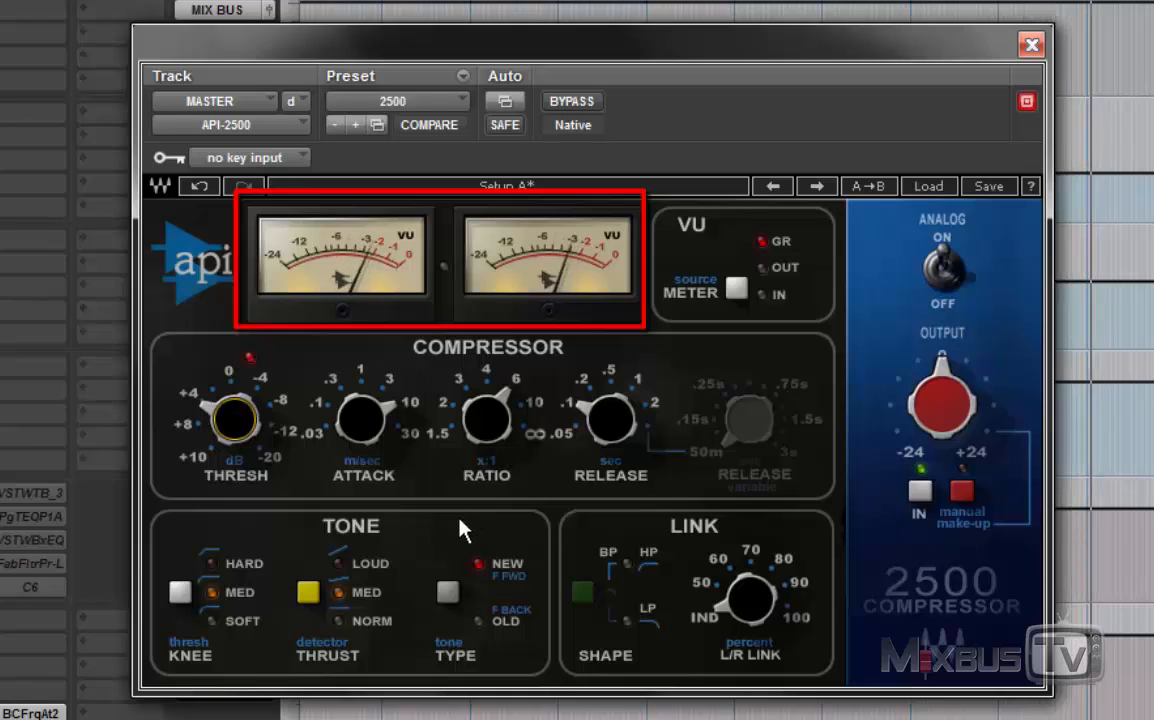
left_click_drag(486, 420, 486, 432)
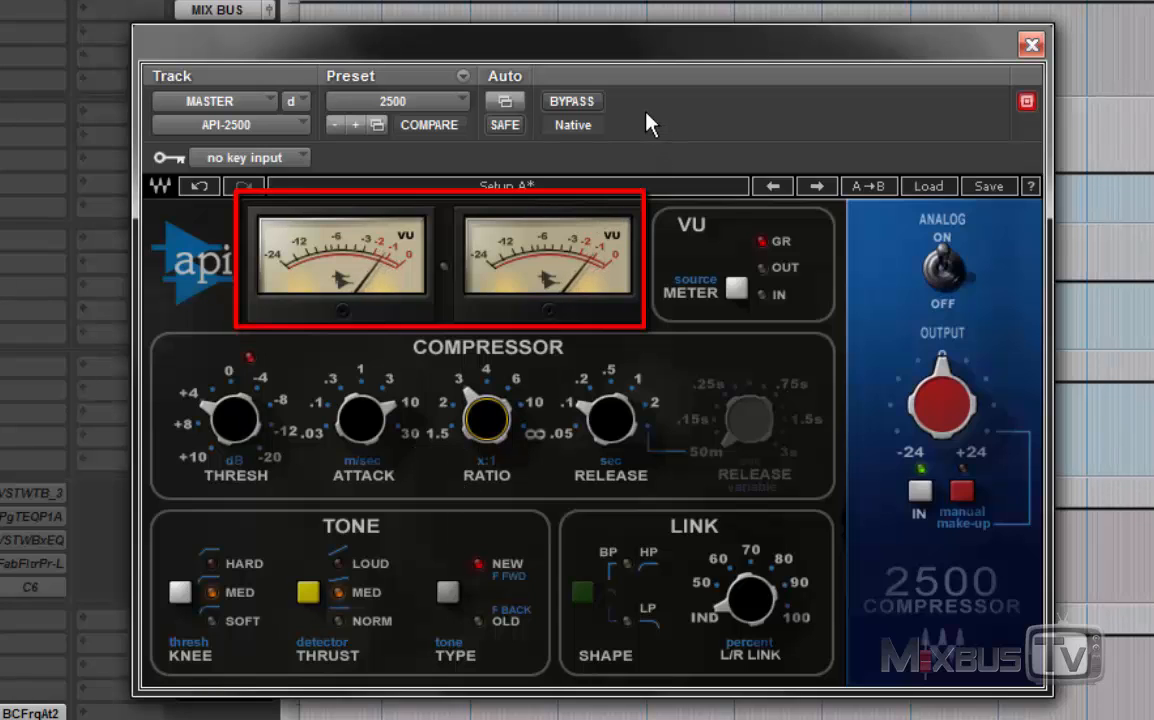
Step: Compare the mix with the API-2500's new settings bypassed and active during playback
left_click(572, 101)
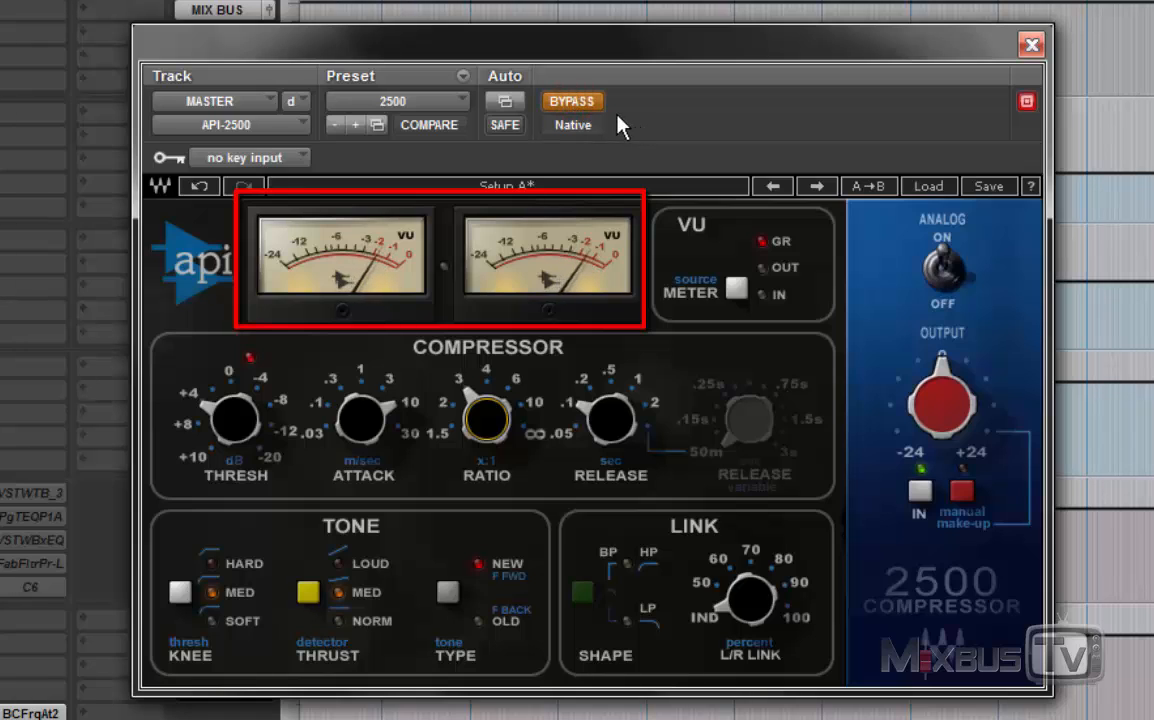
left_click(587, 105)
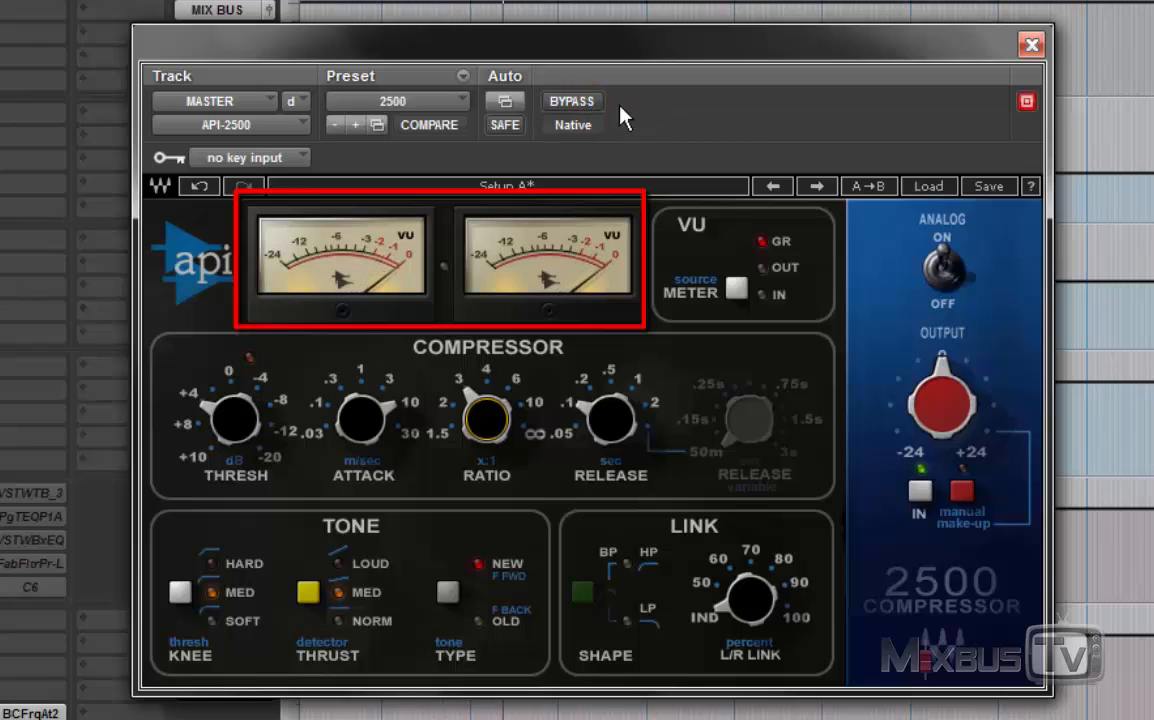
left_click(577, 101)
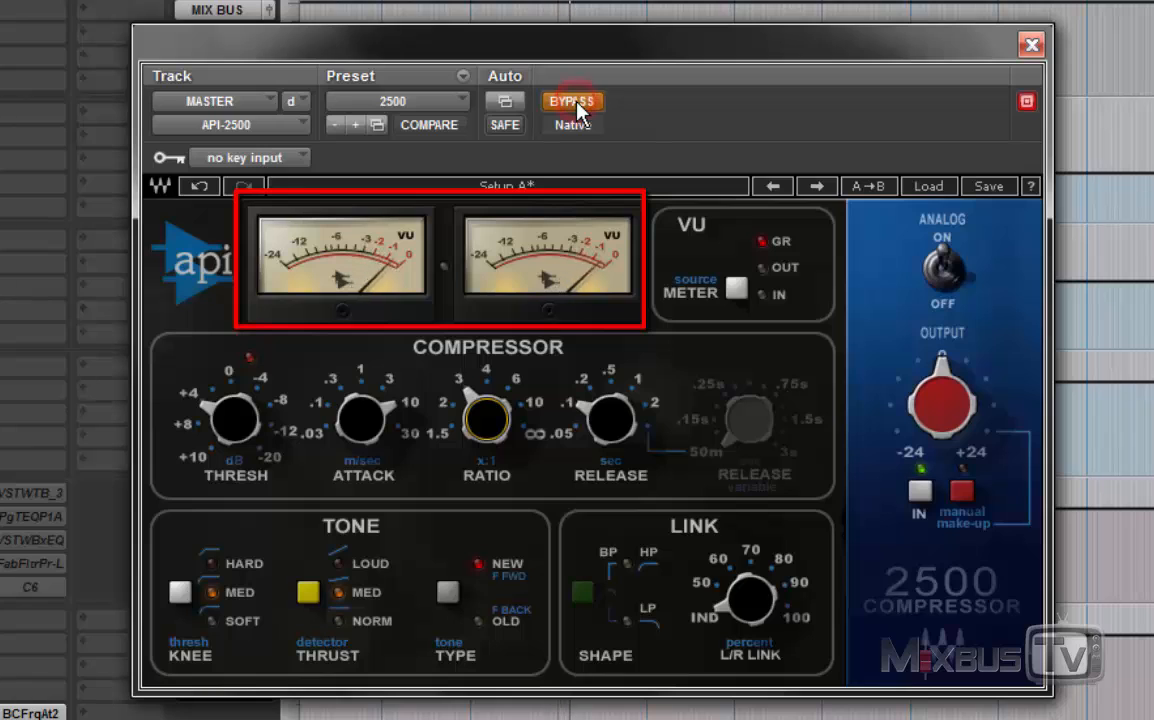
left_click(577, 102)
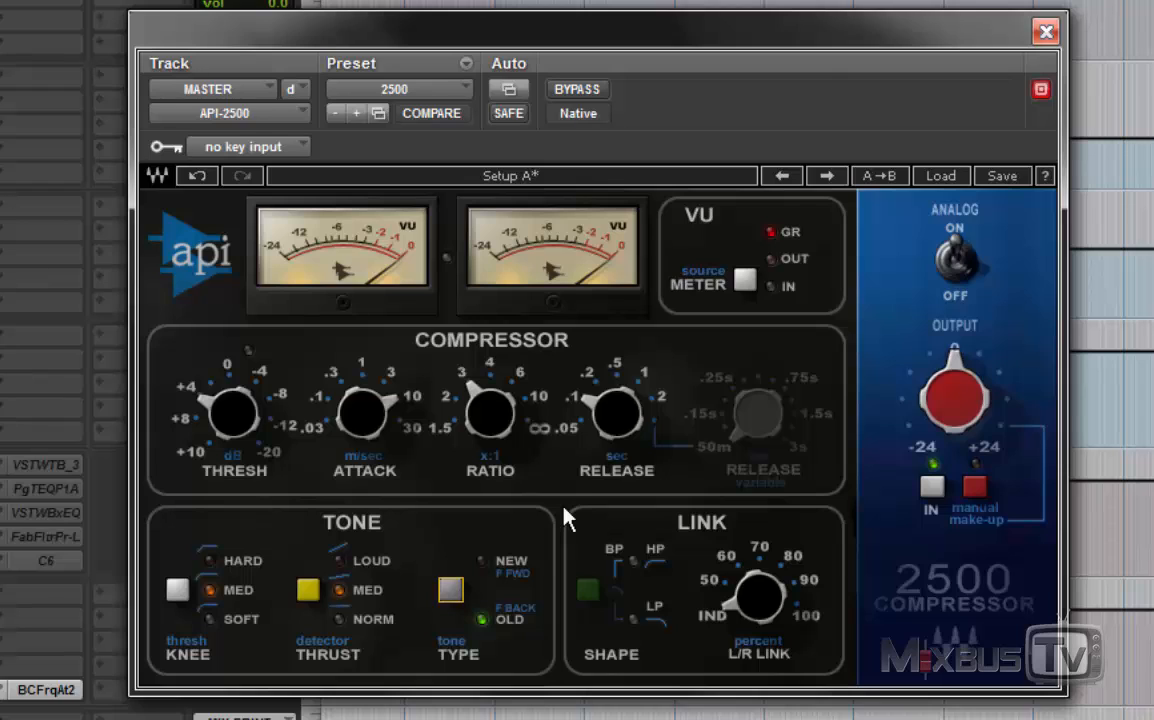
Step: Turn on the API-2500's manual make-up, raise its output slightly above 0 and set the release to .5 sec
mouse_move(948, 405)
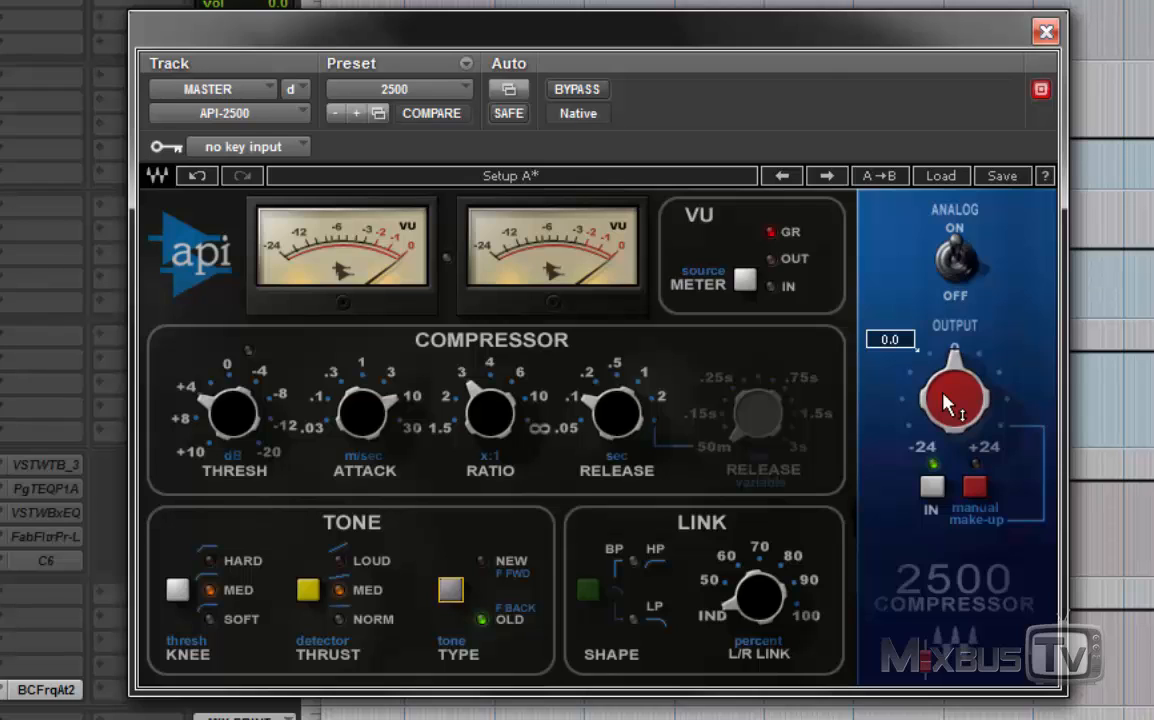
left_click(977, 488)
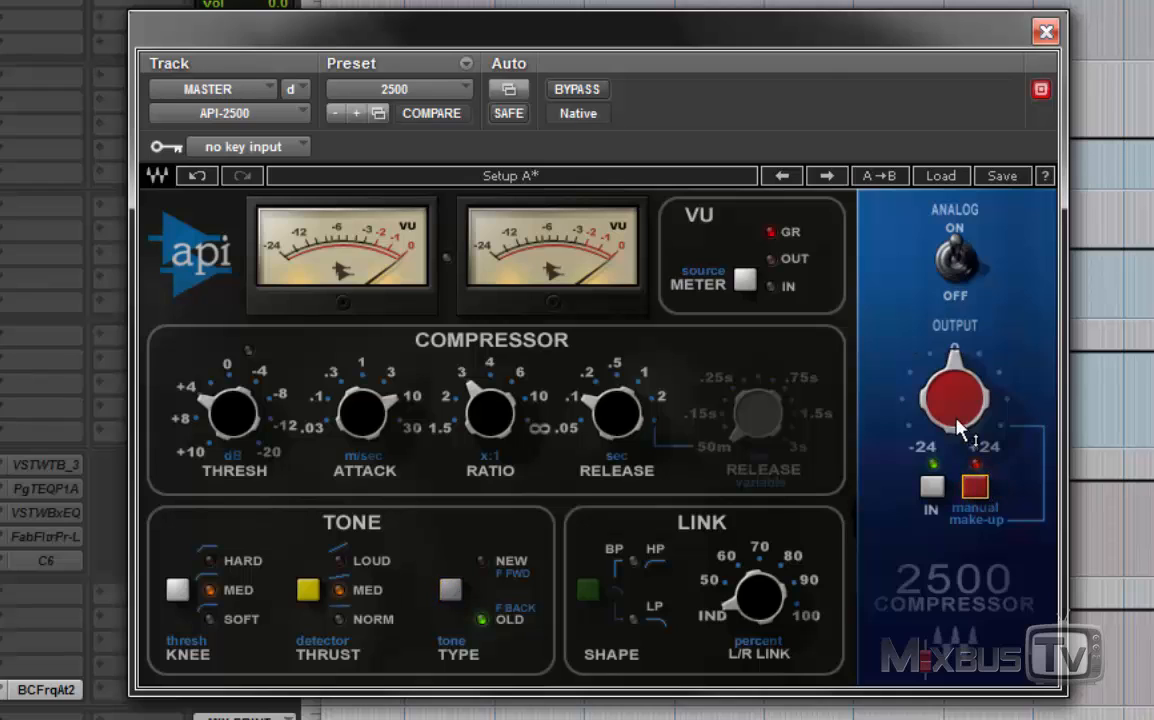
mouse_move(945, 407)
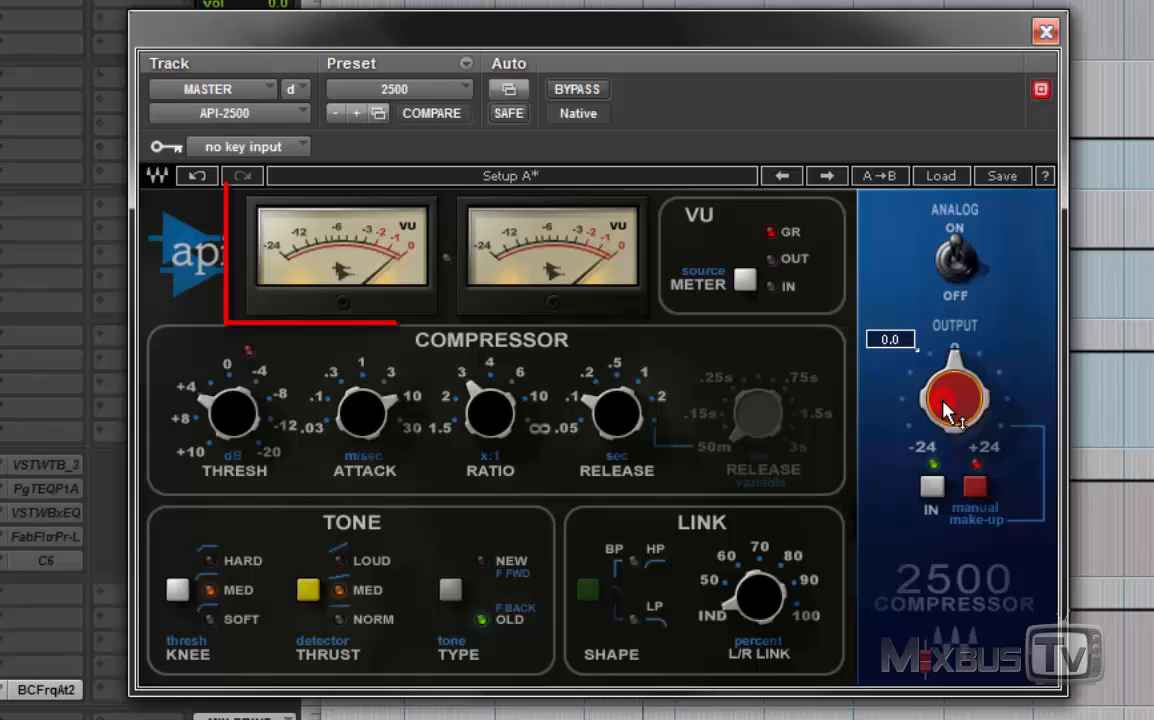
left_click_drag(948, 408, 948, 312)
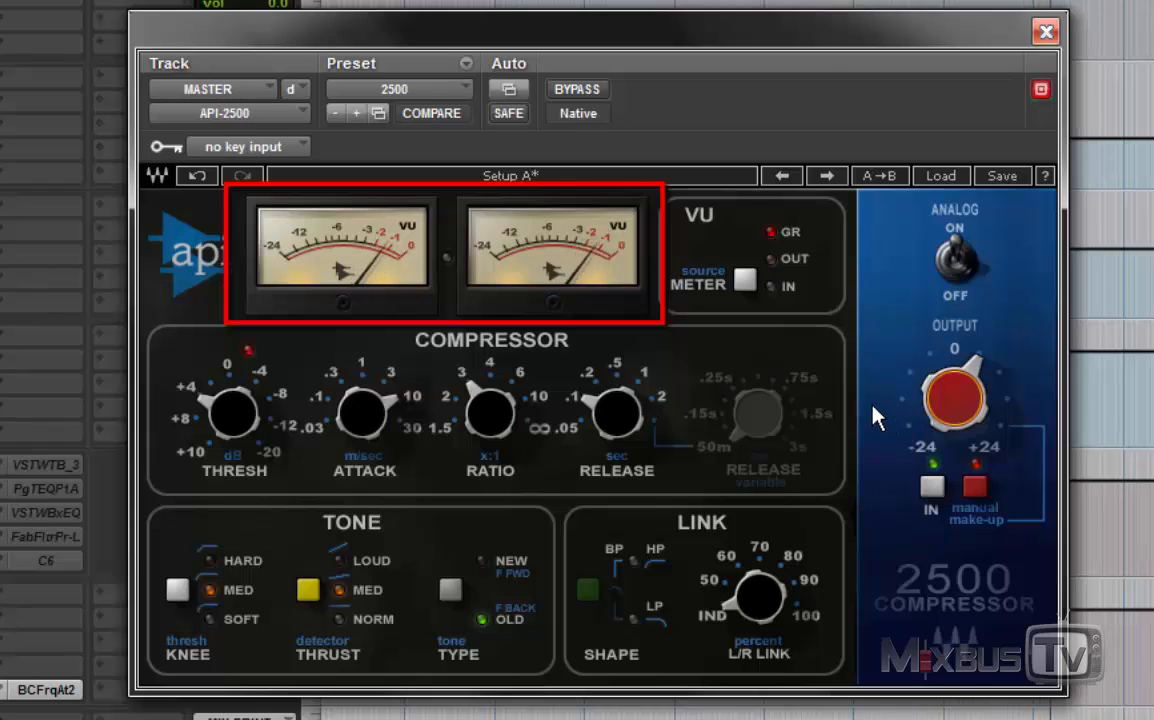
mouse_move(592, 440)
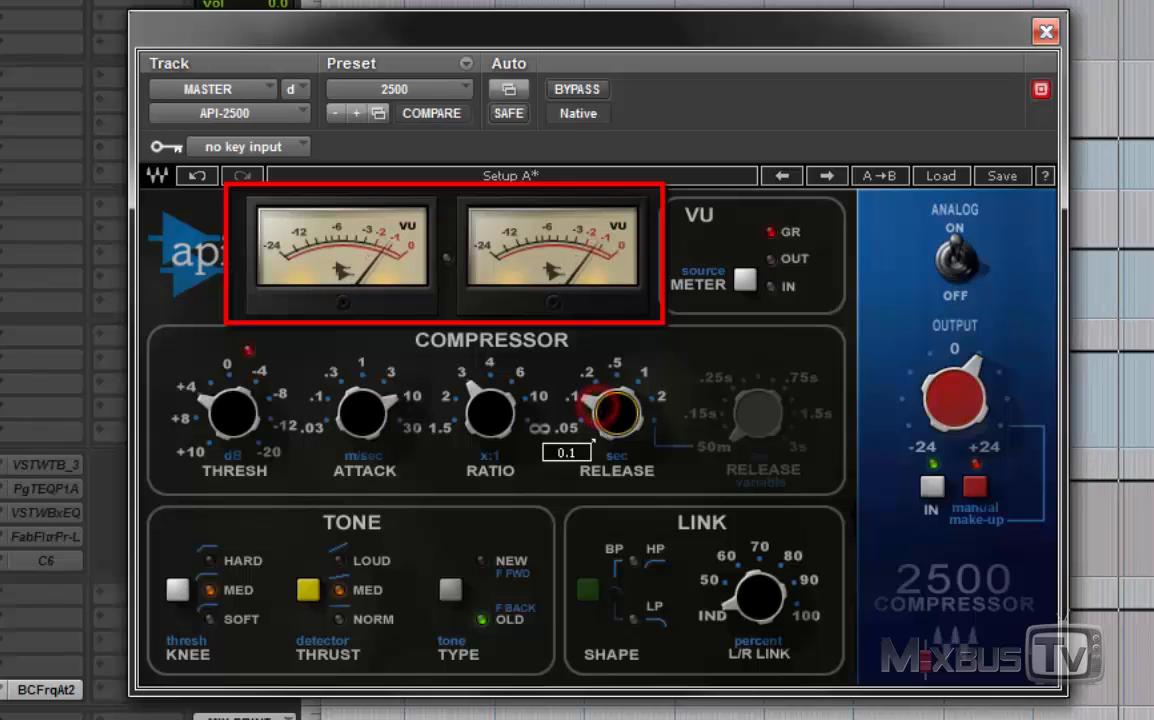
left_click_drag(592, 440, 592, 405)
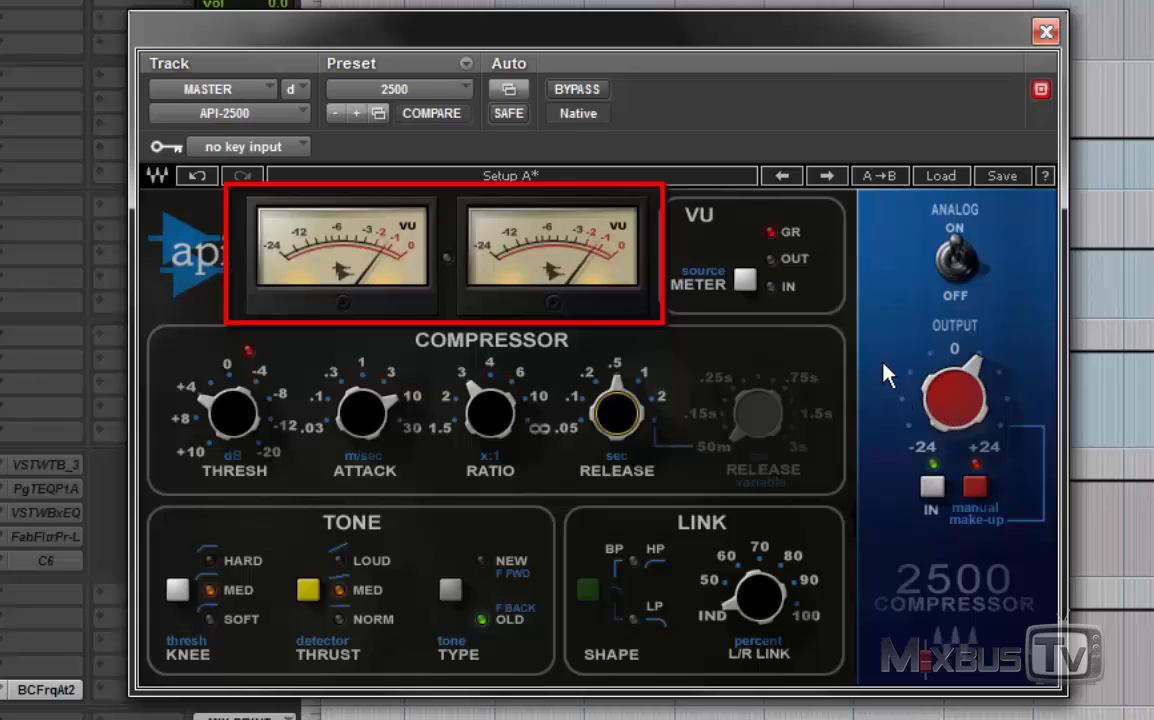
left_click_drag(948, 386, 968, 399)
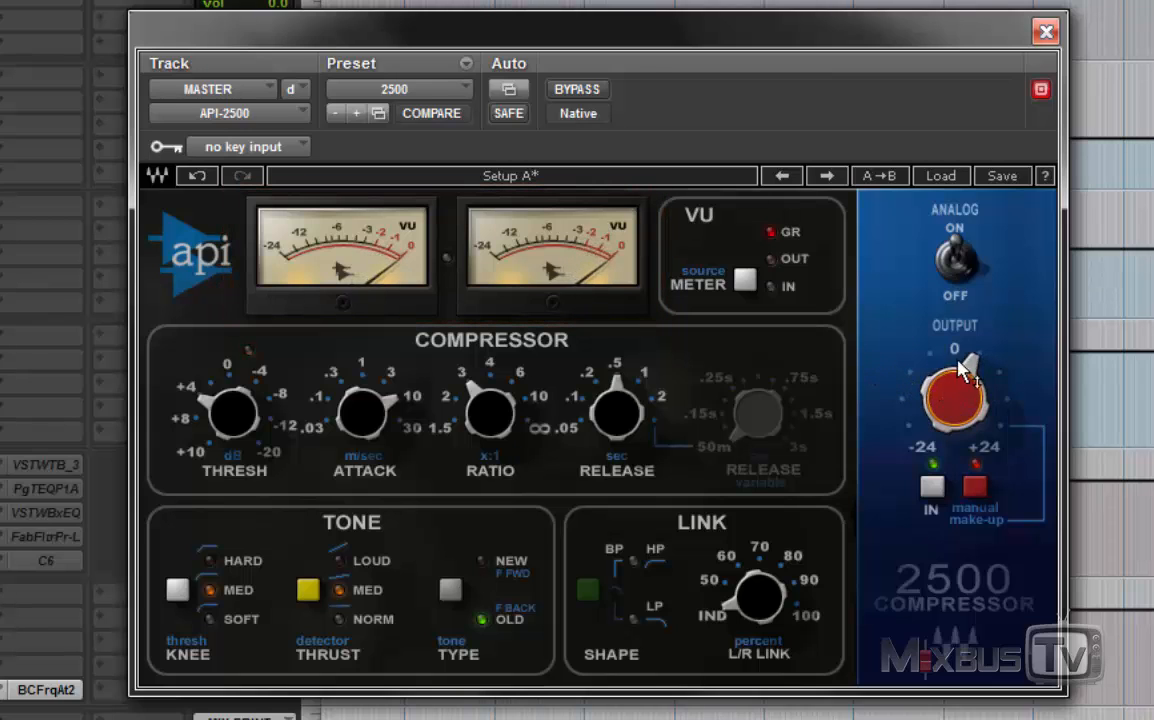
mouse_move(962, 402)
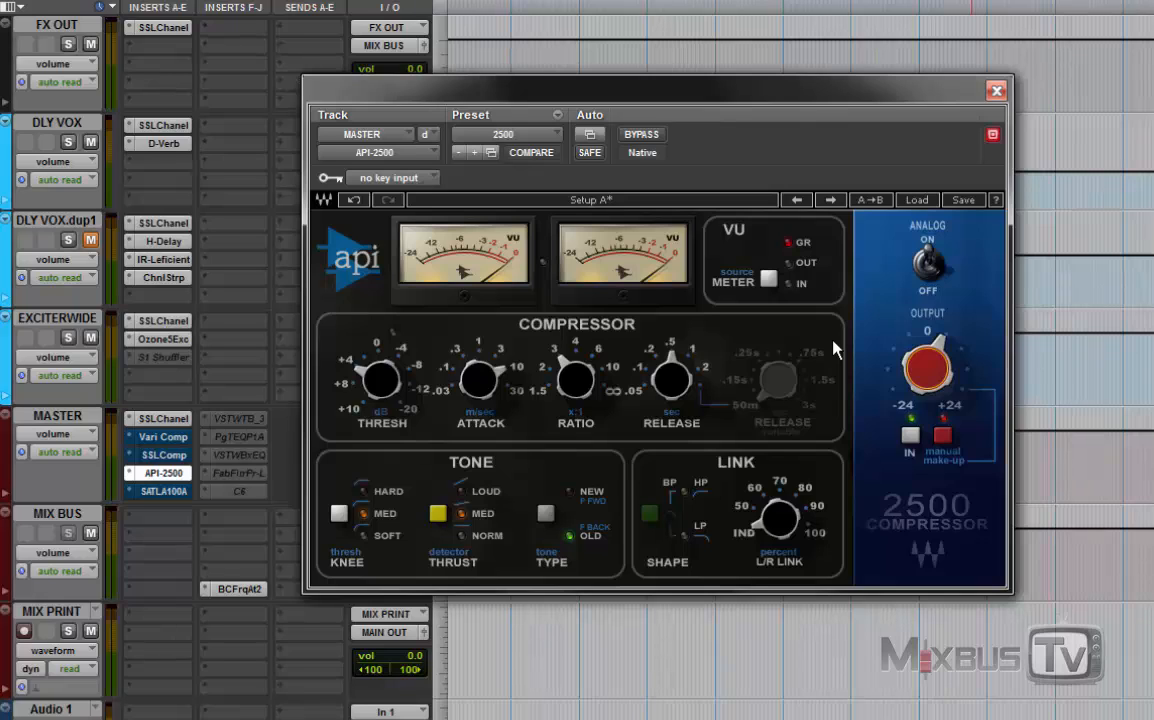
Step: Bypass the API-2500 and open the Vari Comp compressor on the MASTER track
left_click(163, 473)
left_click(176, 440)
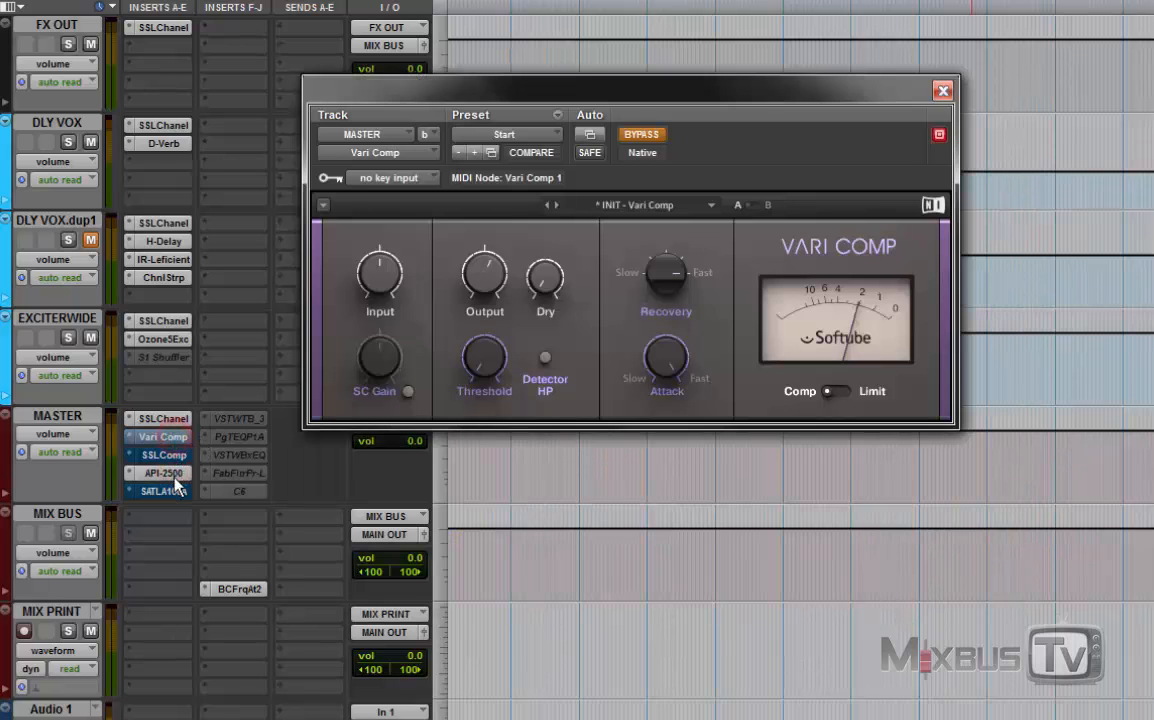
right_click(175, 478)
left_click(187, 481)
left_click(619, 300)
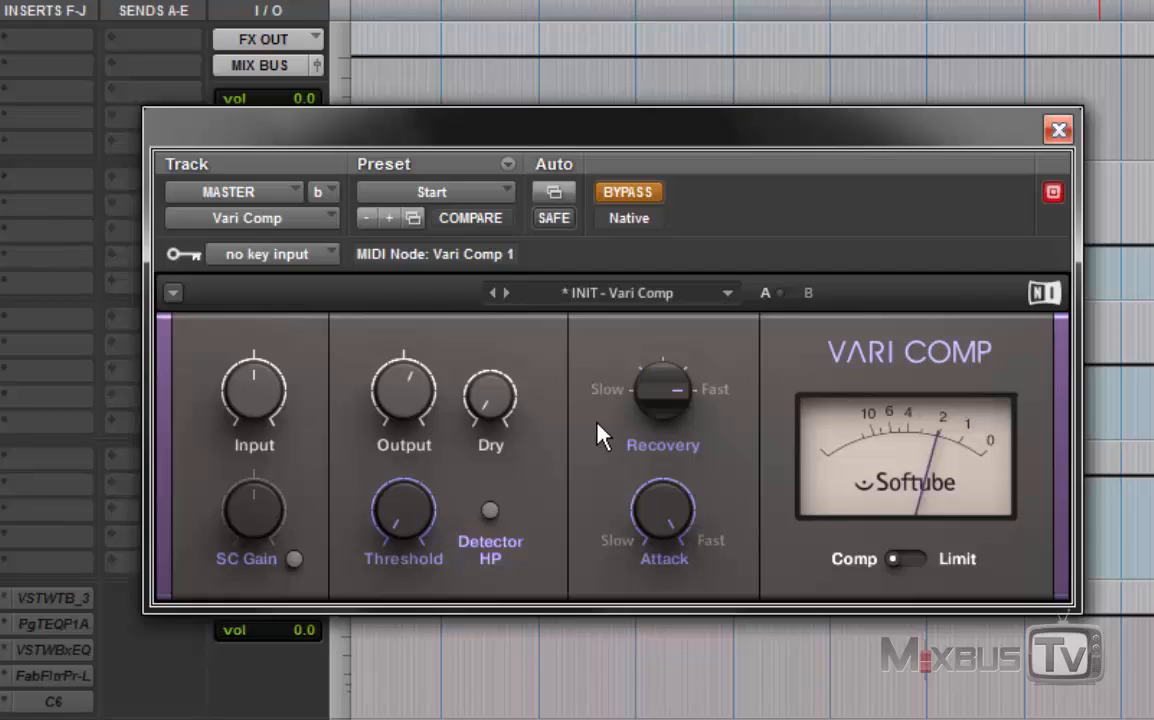
left_click(556, 455)
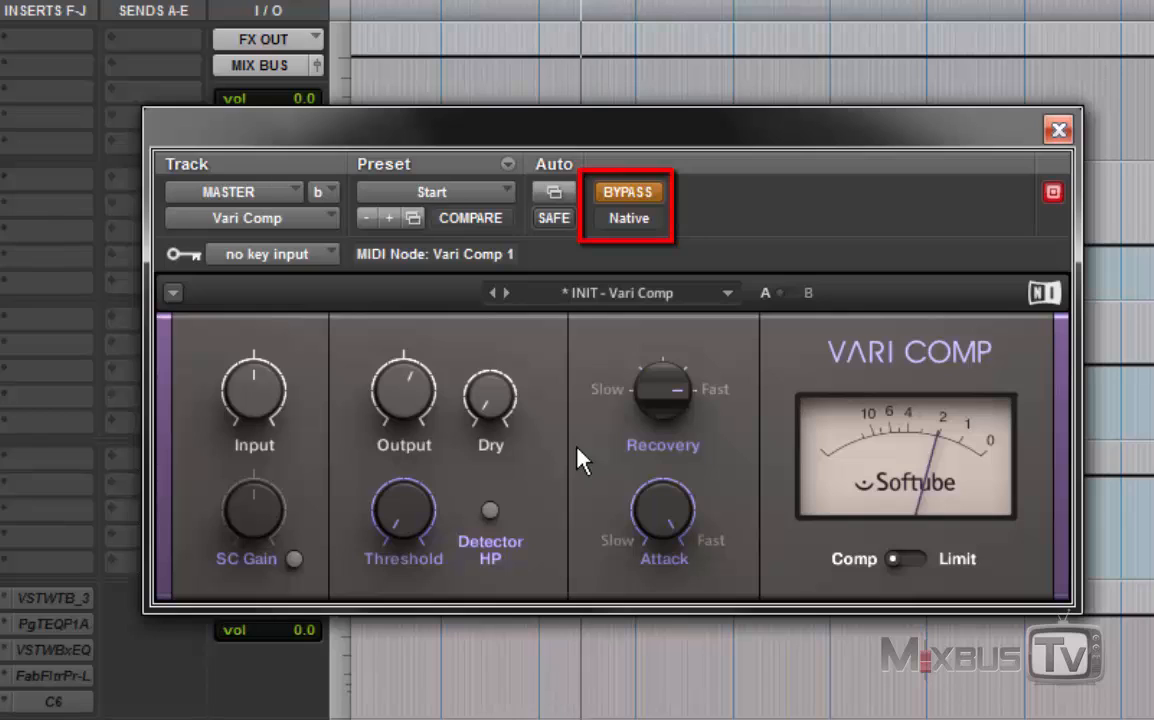
Step: Compare the mix with the Vari Comp active and bypassed, leaving the compressor active
left_click(631, 195)
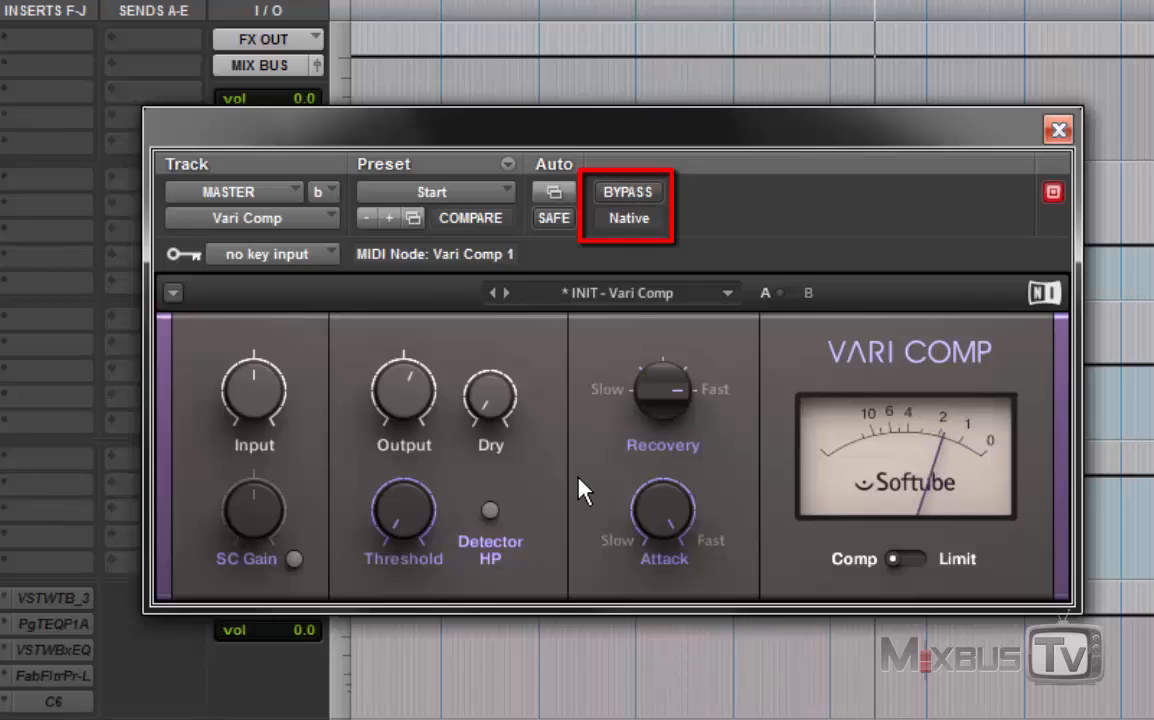
left_click(632, 193)
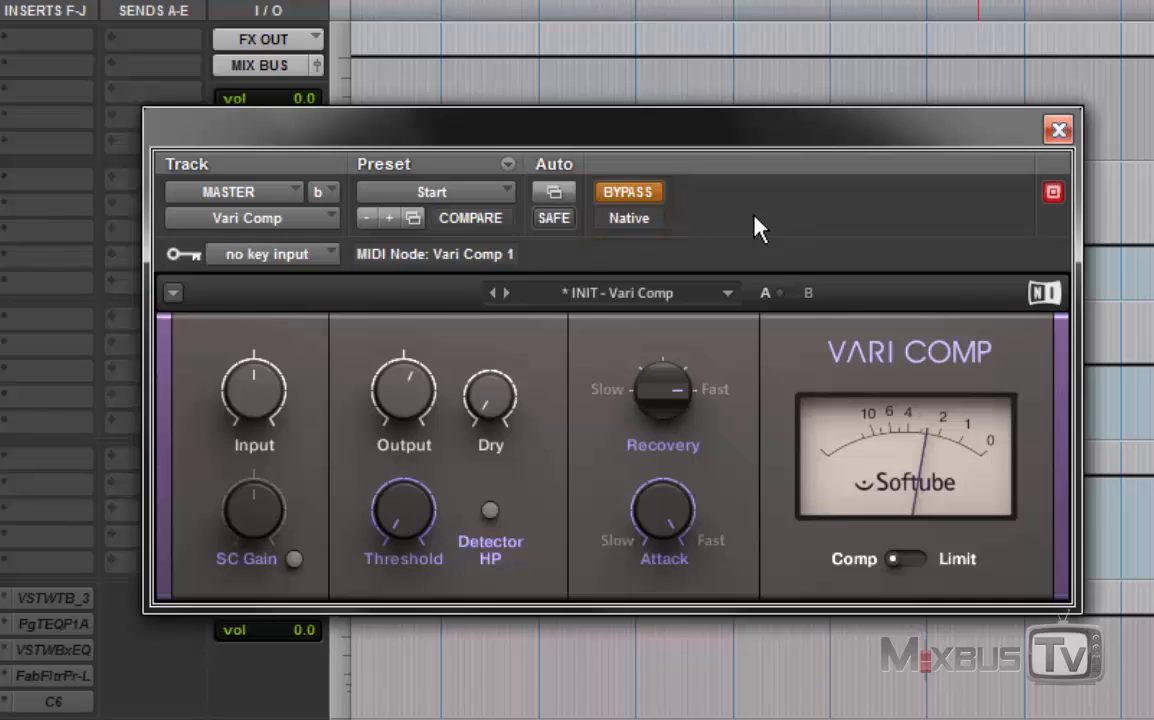
left_click(628, 192)
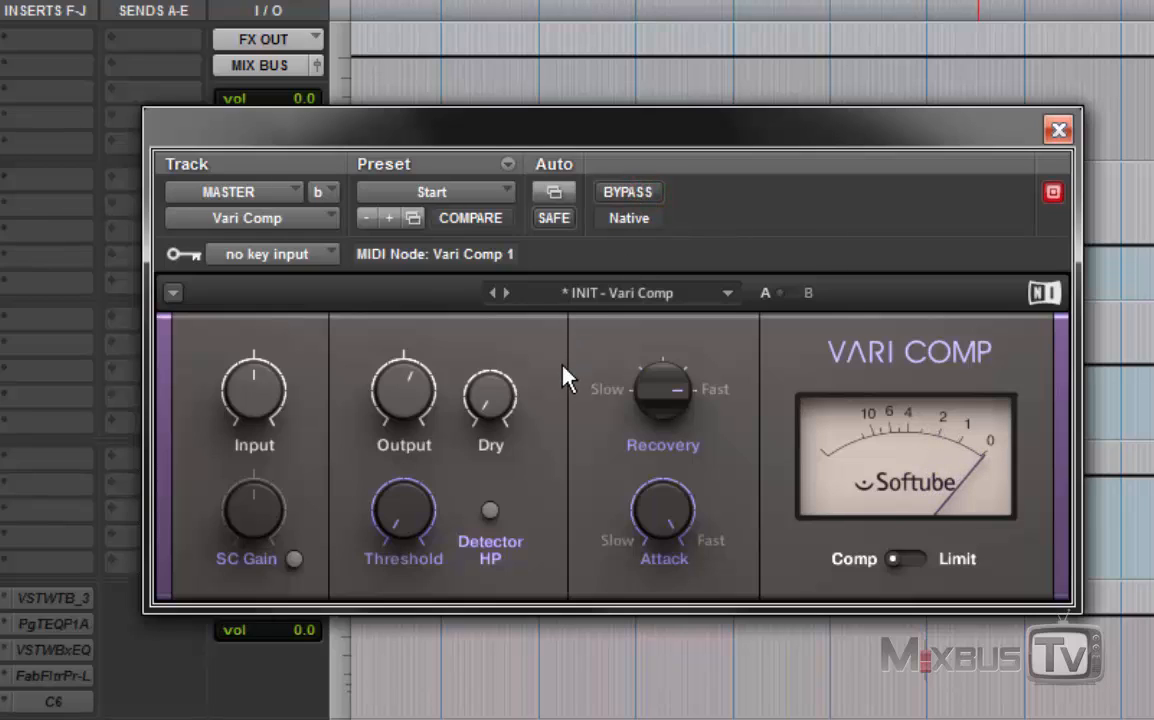
left_click(650, 190)
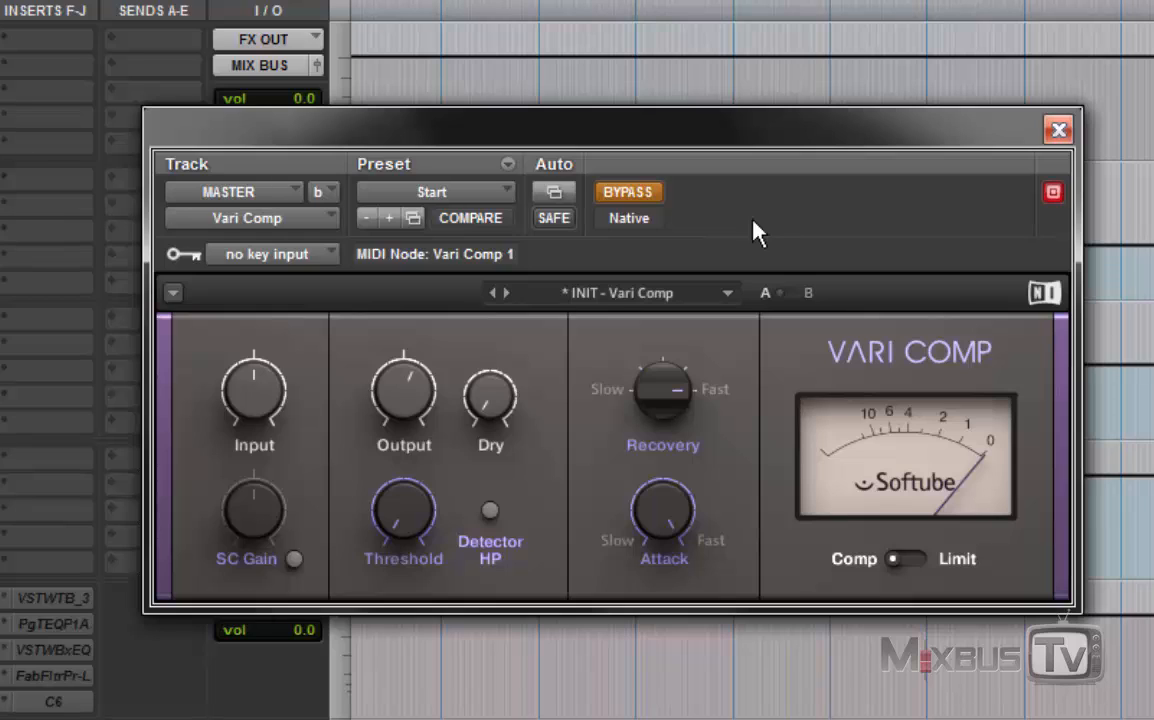
left_click(634, 195)
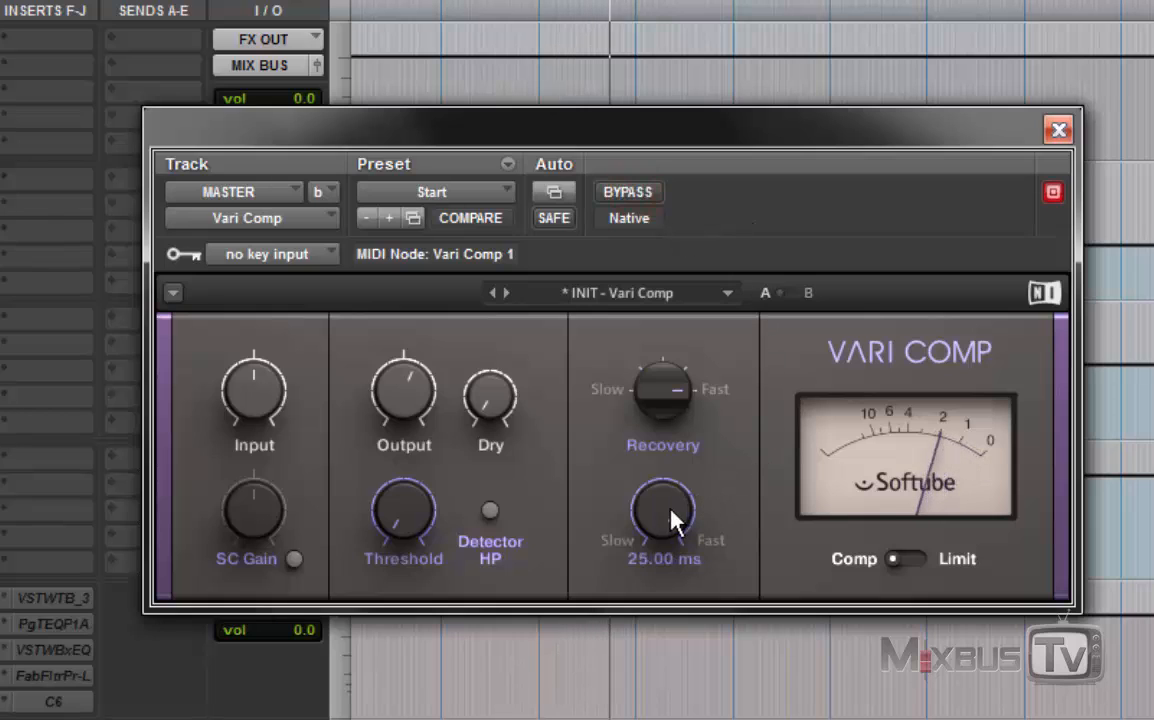
Step: Slow the Vari Comp's attack, set recovery to 4000 ms, raise the input and lower the output to about -6.1 dB
left_click_drag(670, 515, 670, 452)
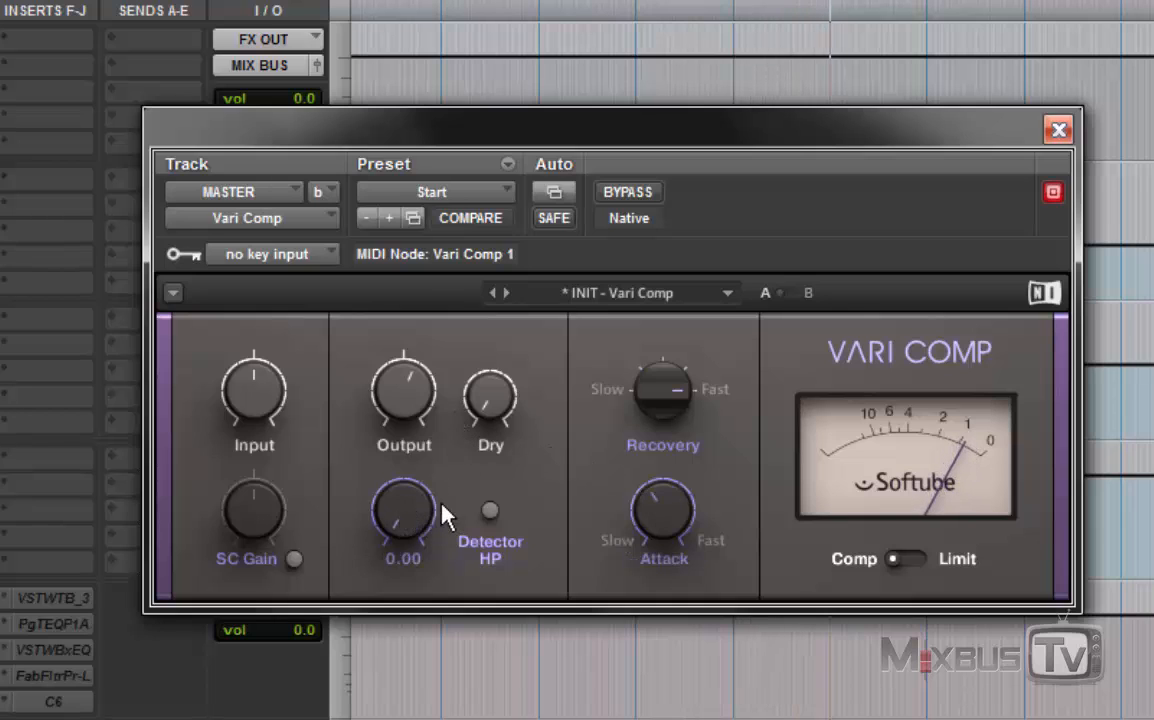
left_click_drag(662, 385, 598, 352)
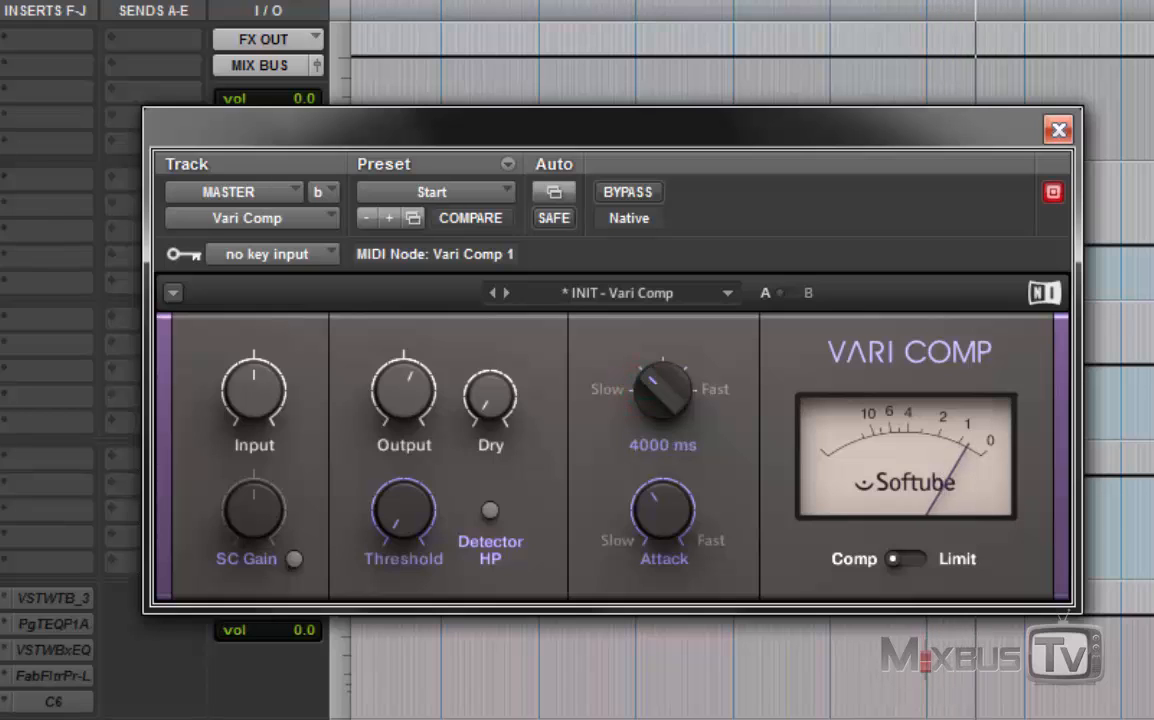
mouse_move(262, 398)
left_mouse_down()
mouse_move(262, 386)
mouse_move(276, 404)
left_mouse_up()
left_click_drag(404, 391, 404, 421)
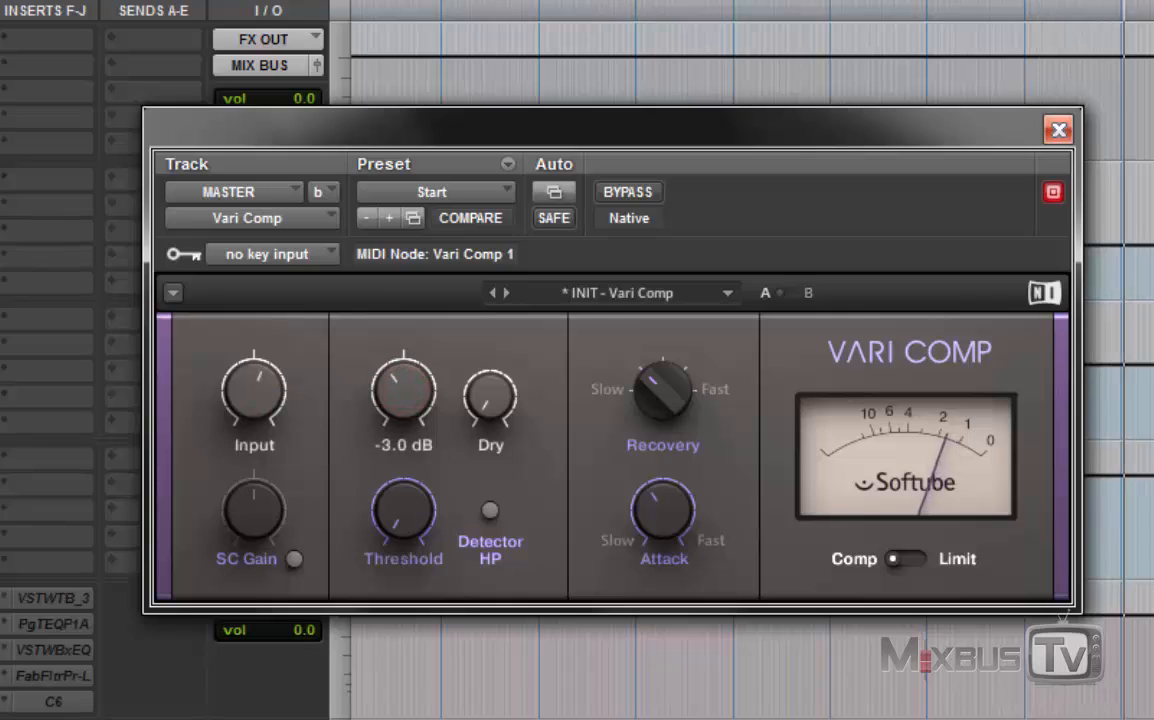
left_click_drag(268, 392, 270, 395)
left_click_drag(384, 394, 384, 410)
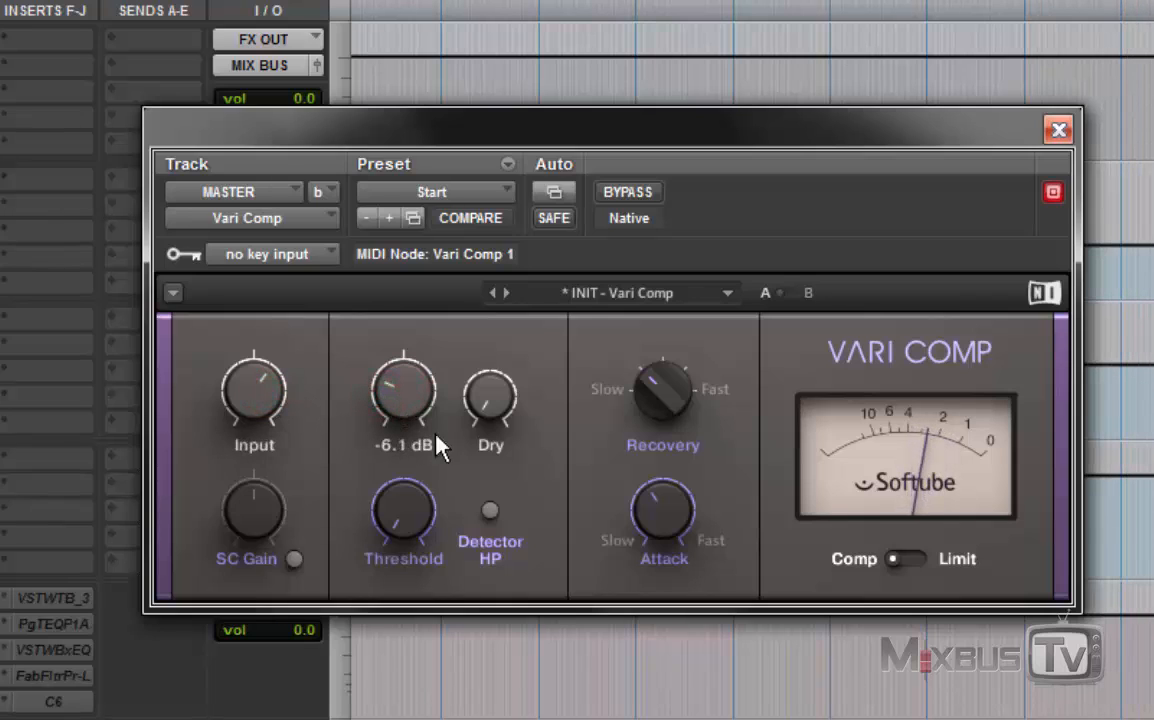
Step: Enable the Vari Comp's Detector HP, set recovery to 400 ms and compare the result against bypass
left_click(492, 508)
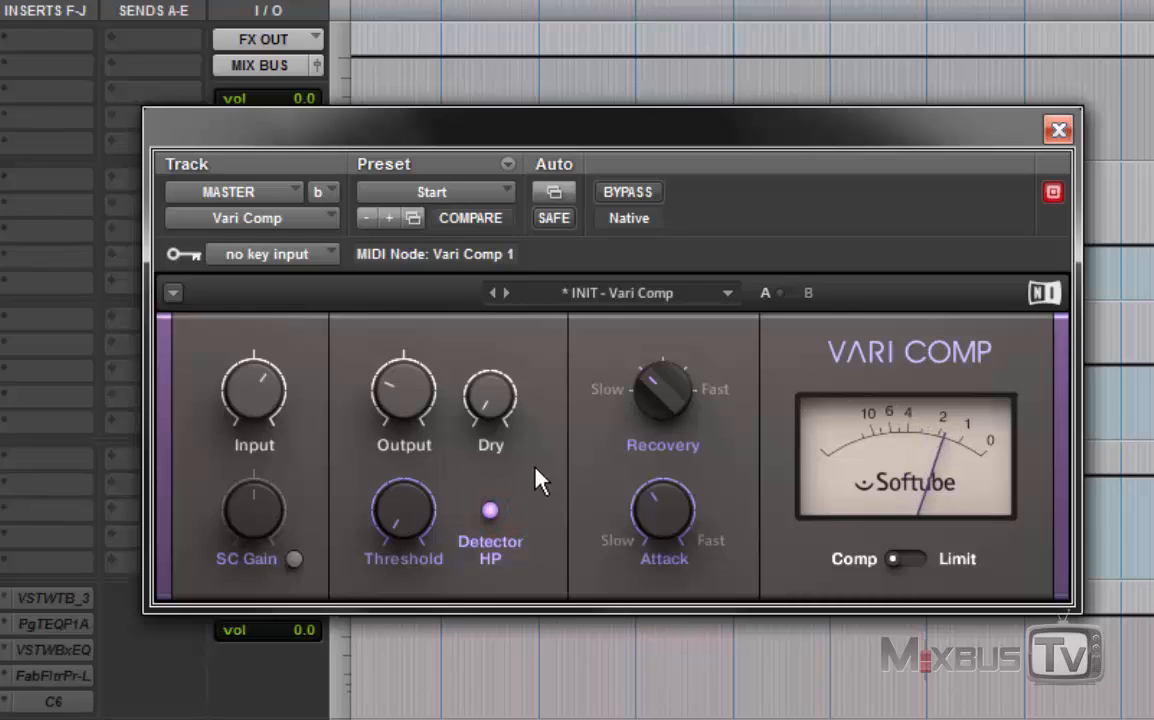
left_click_drag(636, 410, 636, 380)
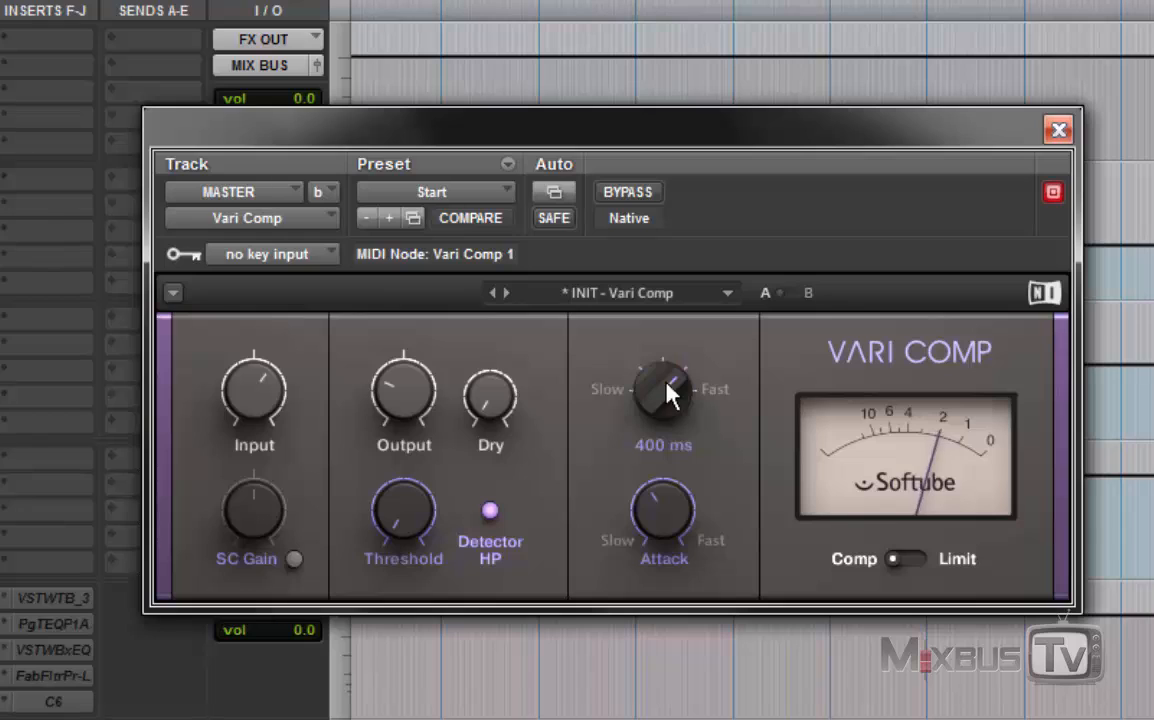
left_click(635, 197)
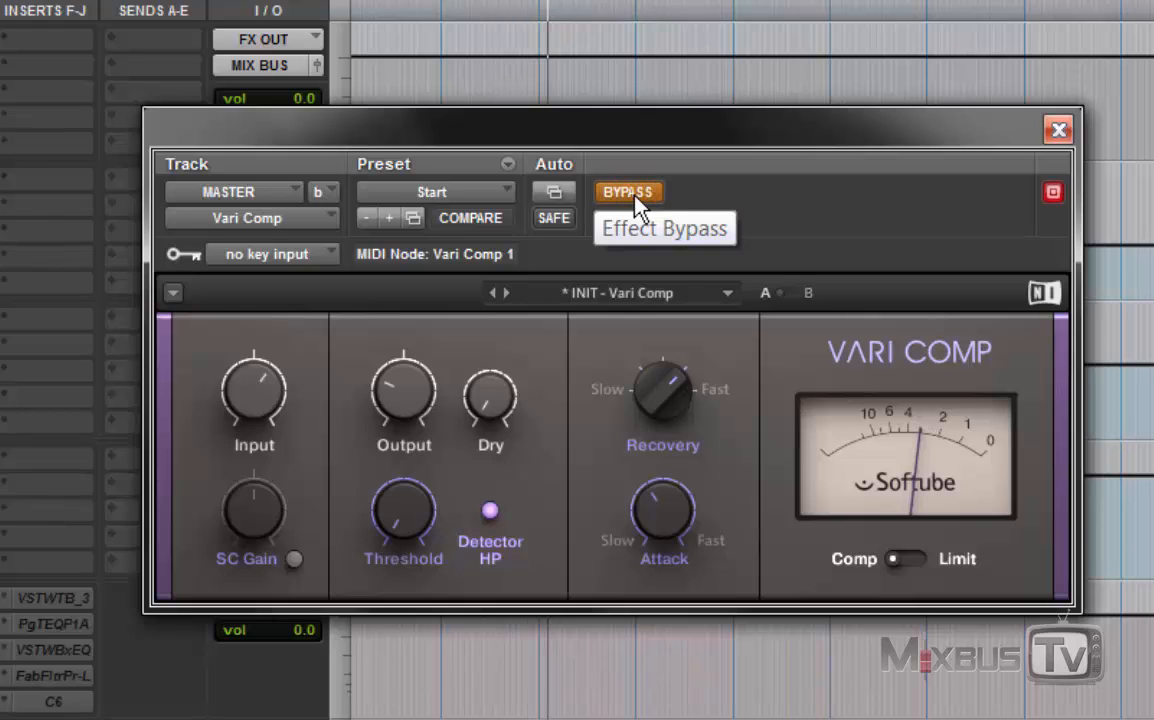
left_click(638, 200)
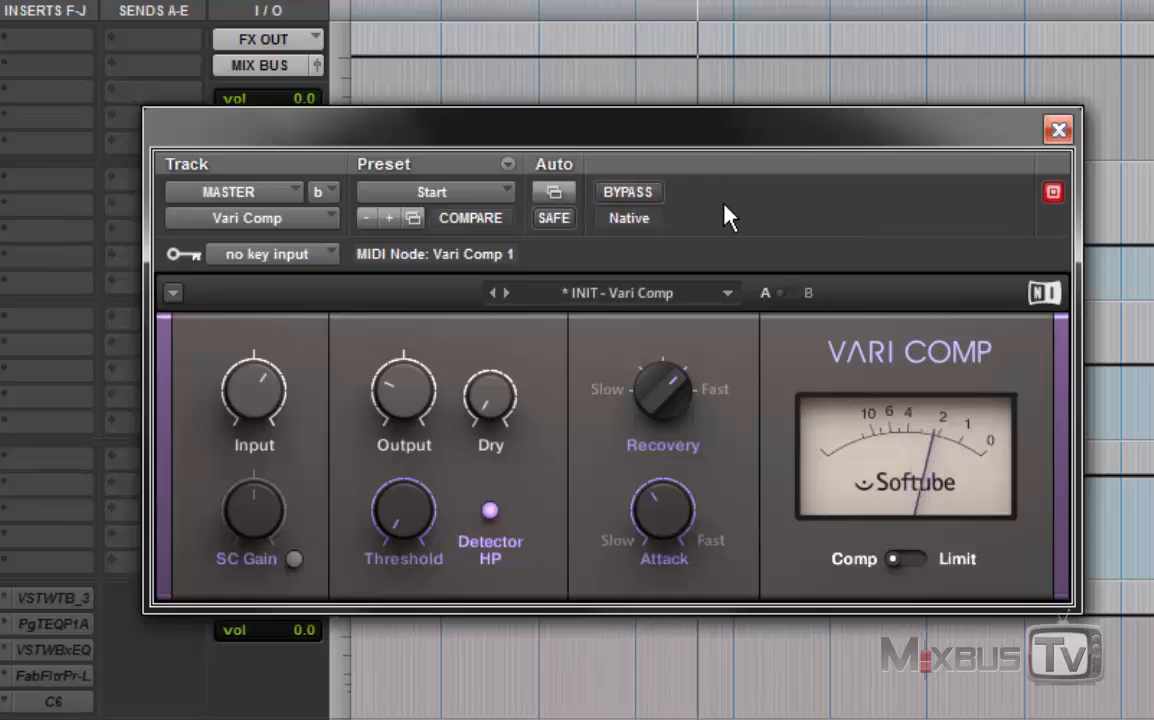
Step: Set the Vari Comp's recovery to the middle position and compare the mix bypassed and active
left_click_drag(672, 388, 664, 396)
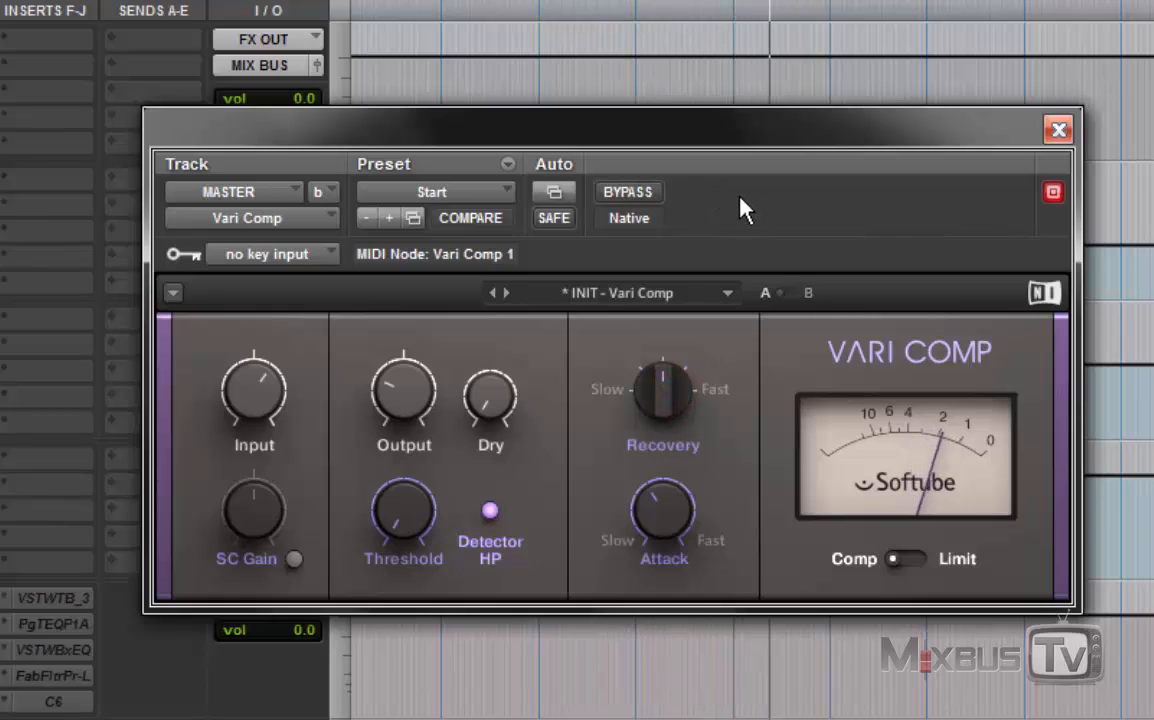
left_click(634, 198)
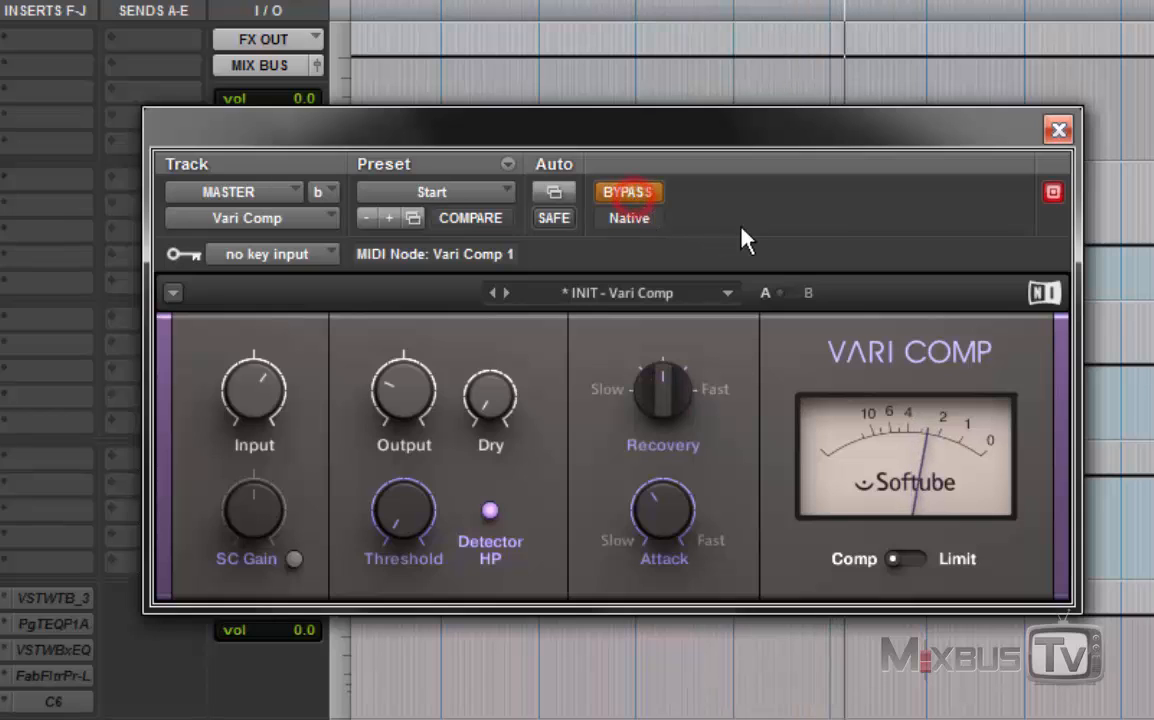
left_click(624, 200)
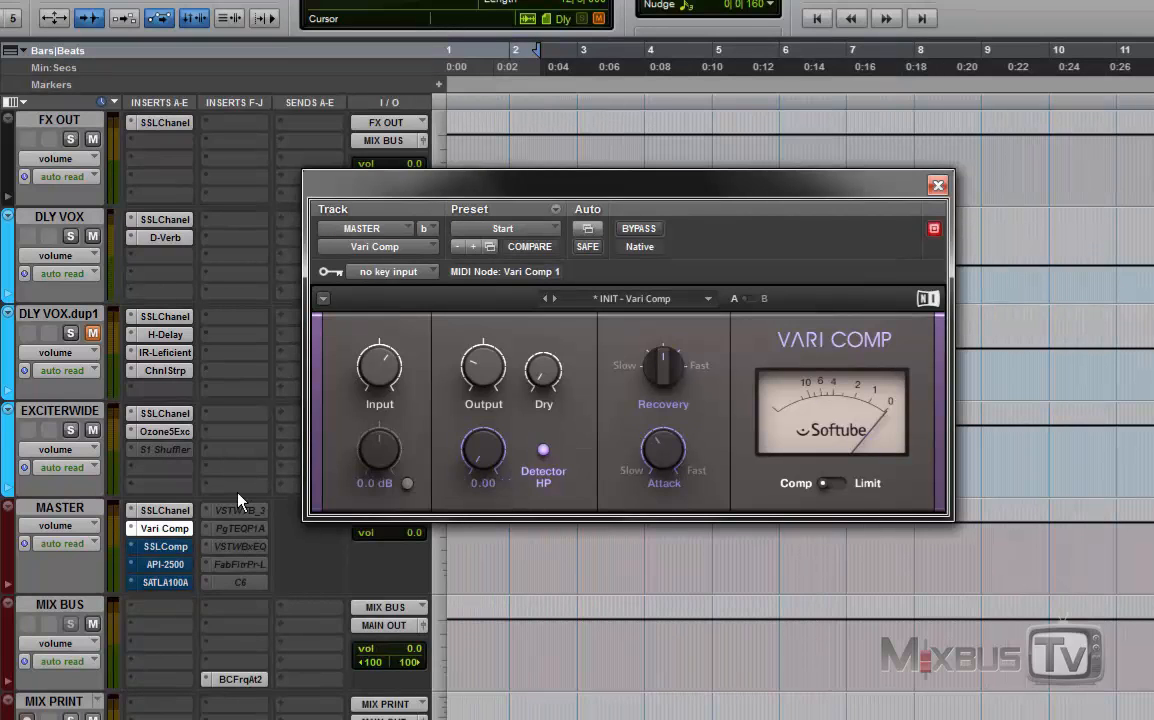
Step: Bypass the Vari Comp and open the Summit Audio TLA-100A on the MASTER track
right_click(155, 536)
left_click(162, 538)
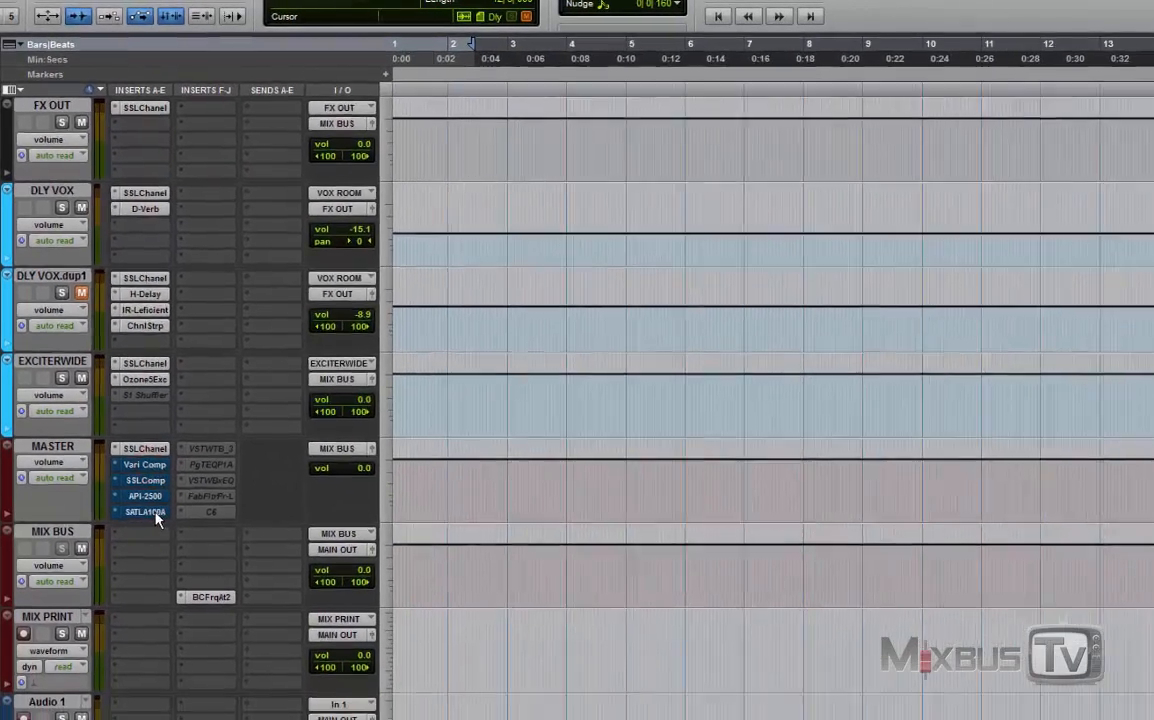
left_click(165, 582)
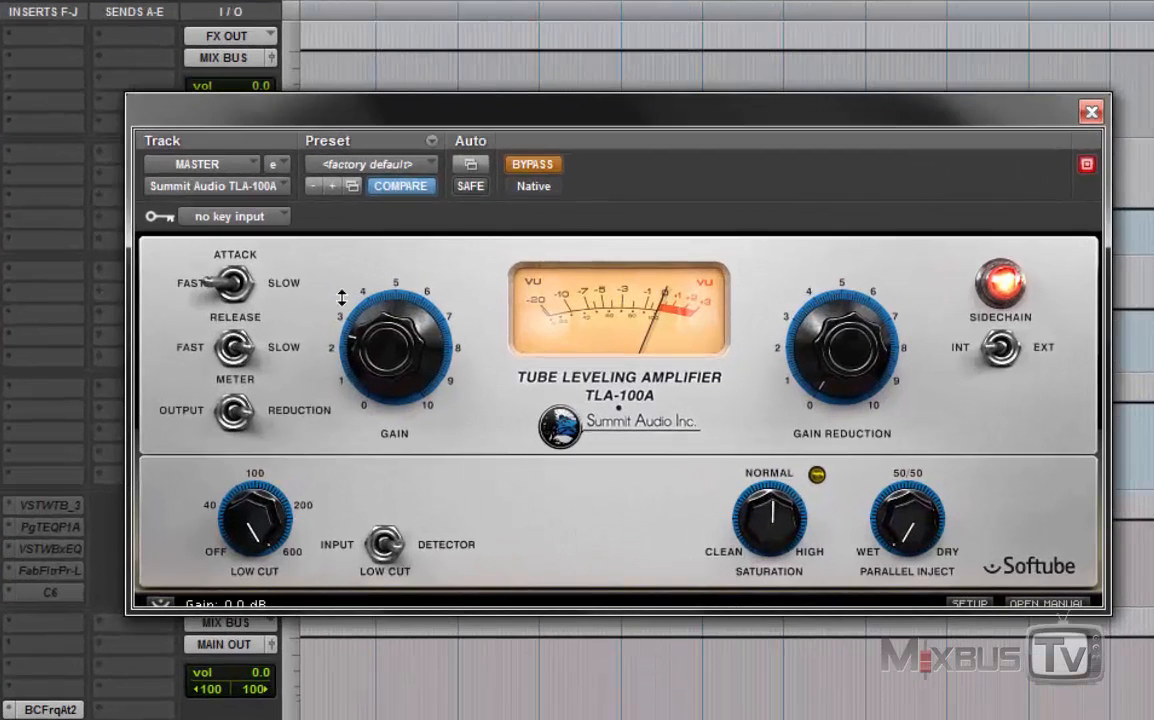
Step: Try the TLA-100A's attack on Slow and its meter switch, returning the attack to Fast and the meter to its previous position
left_click(248, 293)
left_click(250, 295)
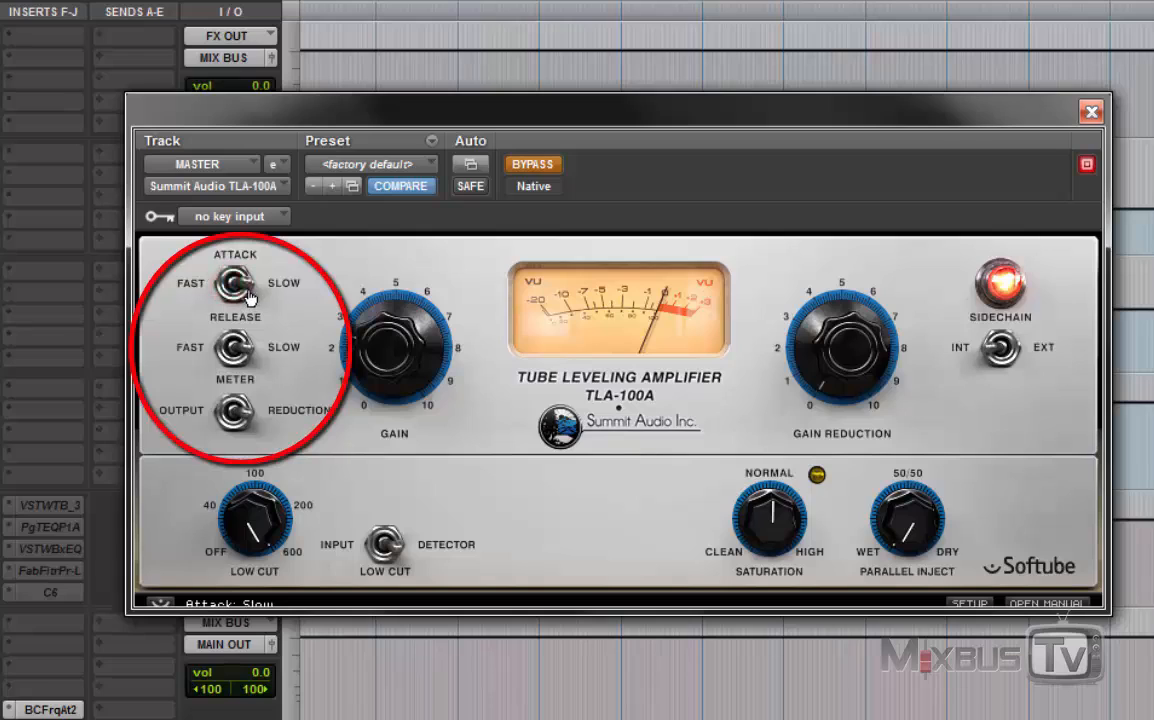
left_click(232, 285)
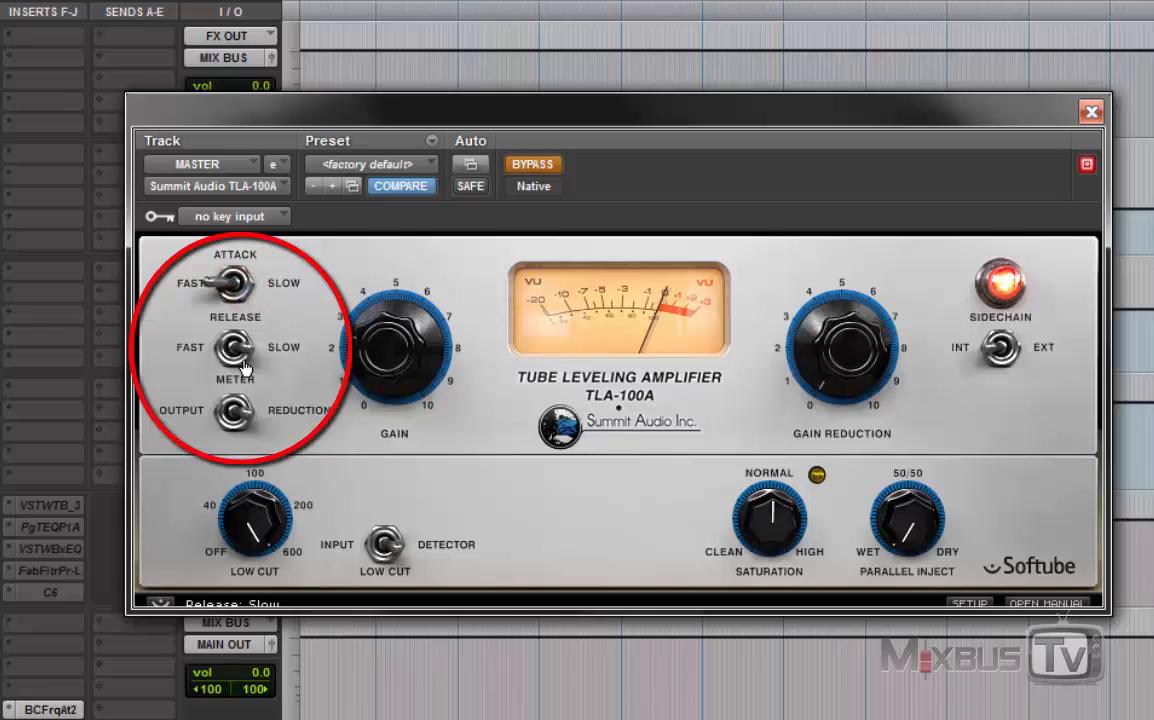
left_click(236, 415)
left_click(236, 415)
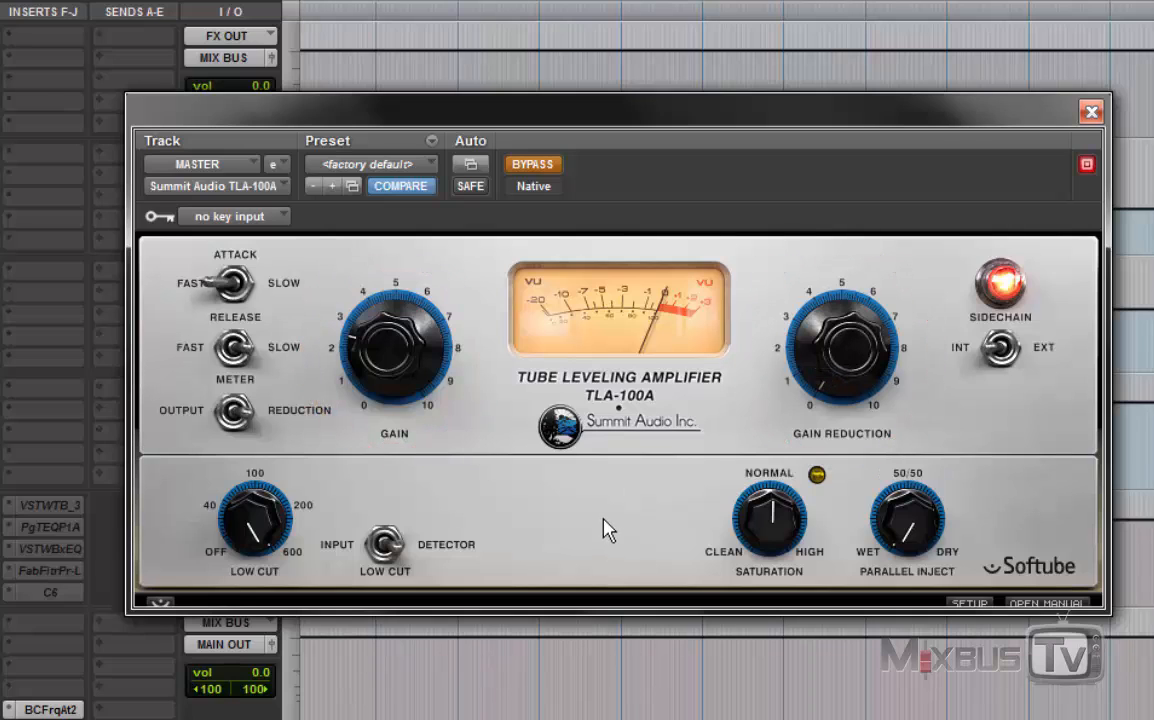
Step: Set the TLA-100A's low cut to OFF and compare the playing mix with the compressor active and bypassed
left_click_drag(265, 510, 281, 551)
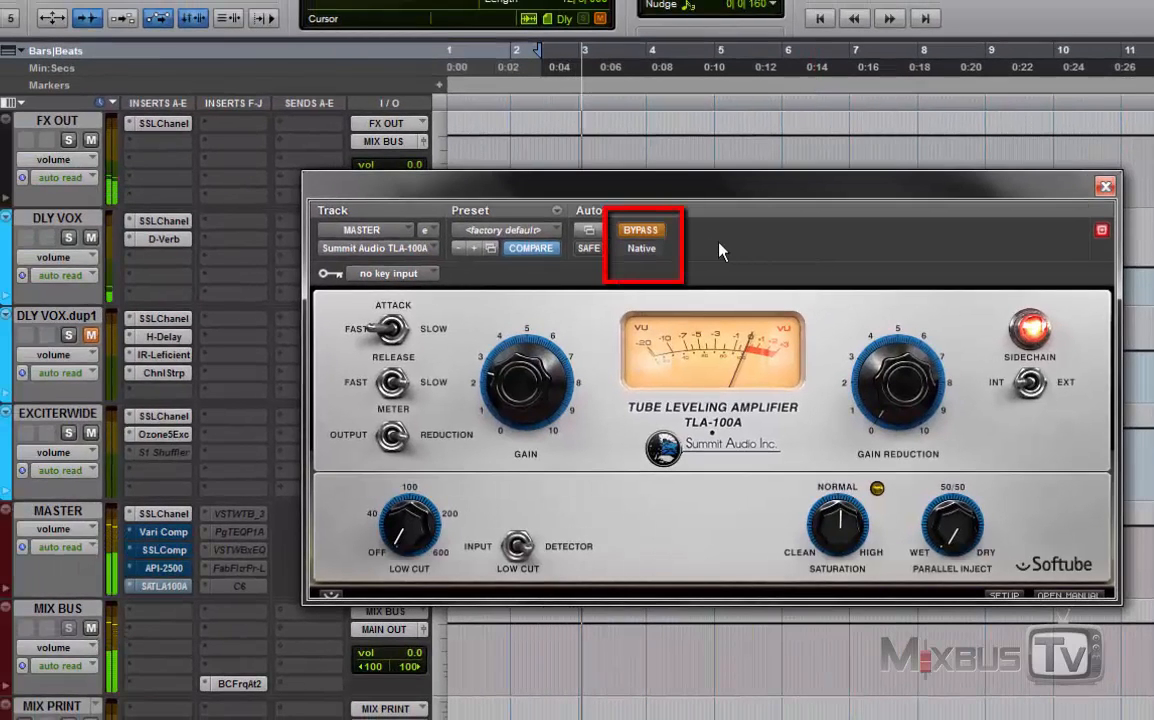
left_click(649, 231)
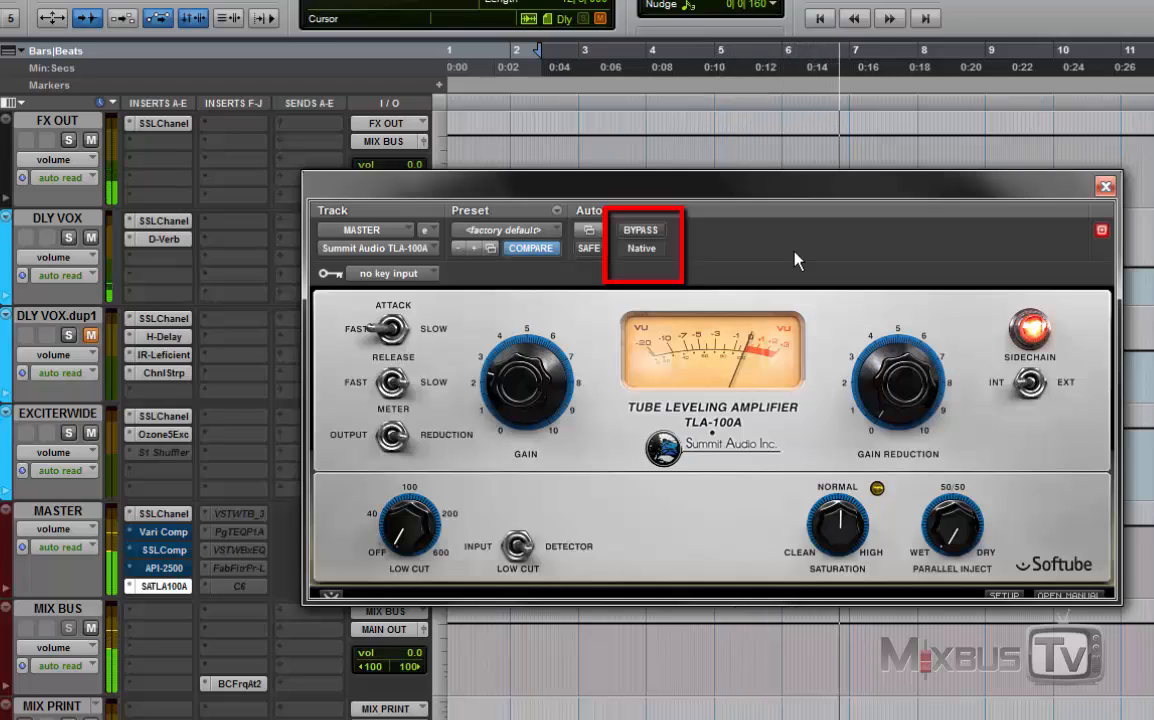
left_click(645, 232)
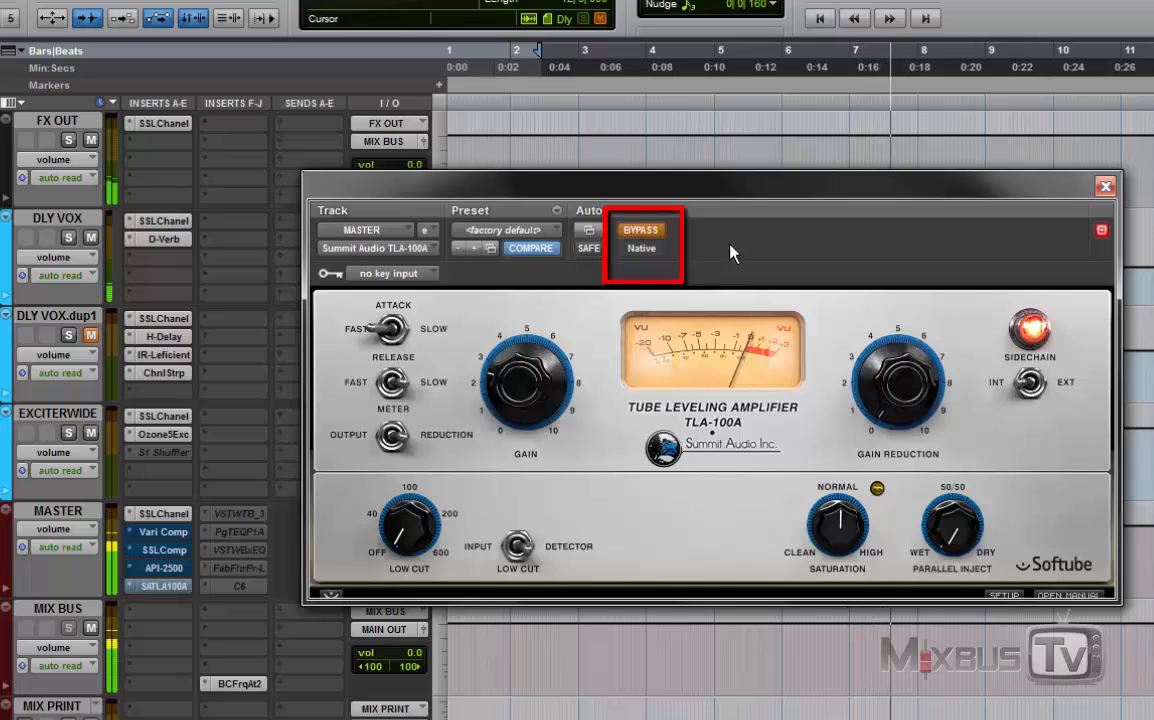
Step: Reactivate the TLA-100A and, while the mix plays, raise its gain reduction to just above 2 and its low cut to 408 Hz
left_click(659, 236)
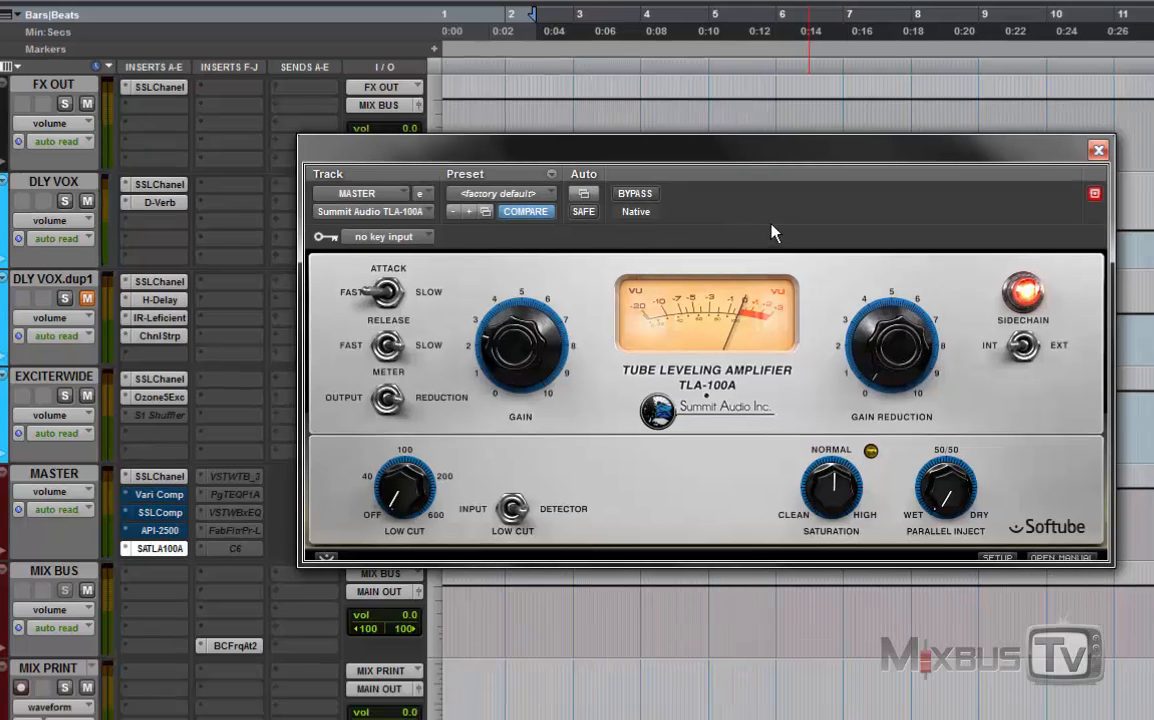
key("space")
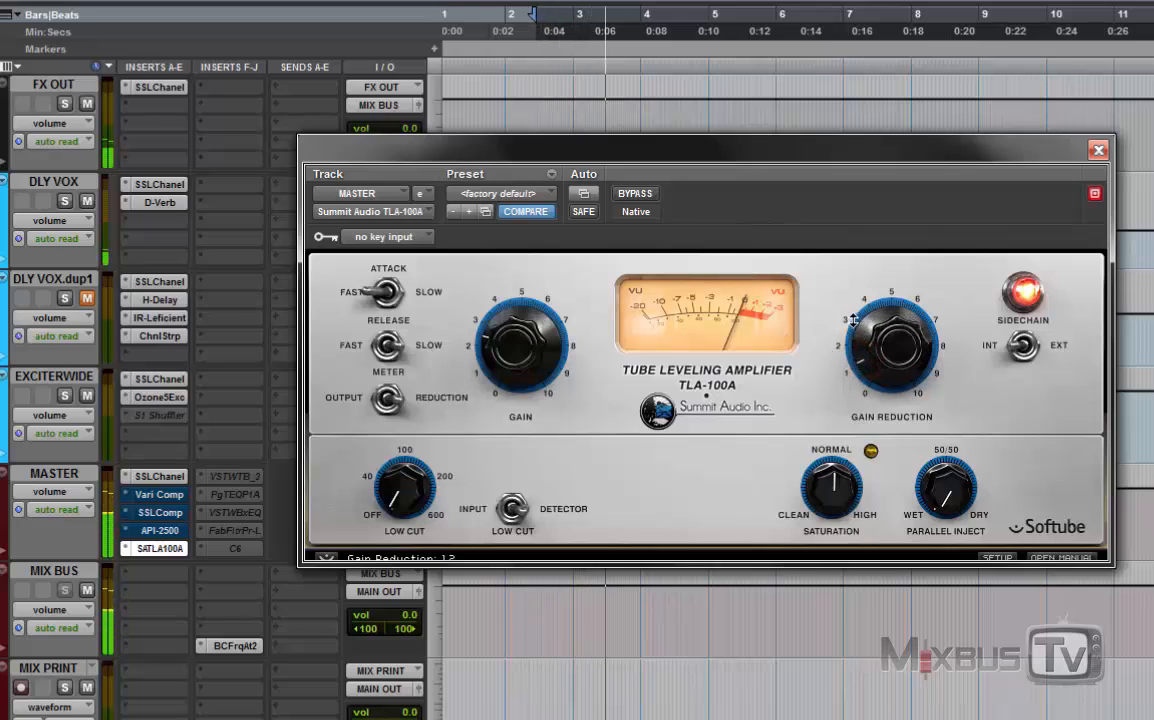
left_click_drag(853, 320, 851, 297)
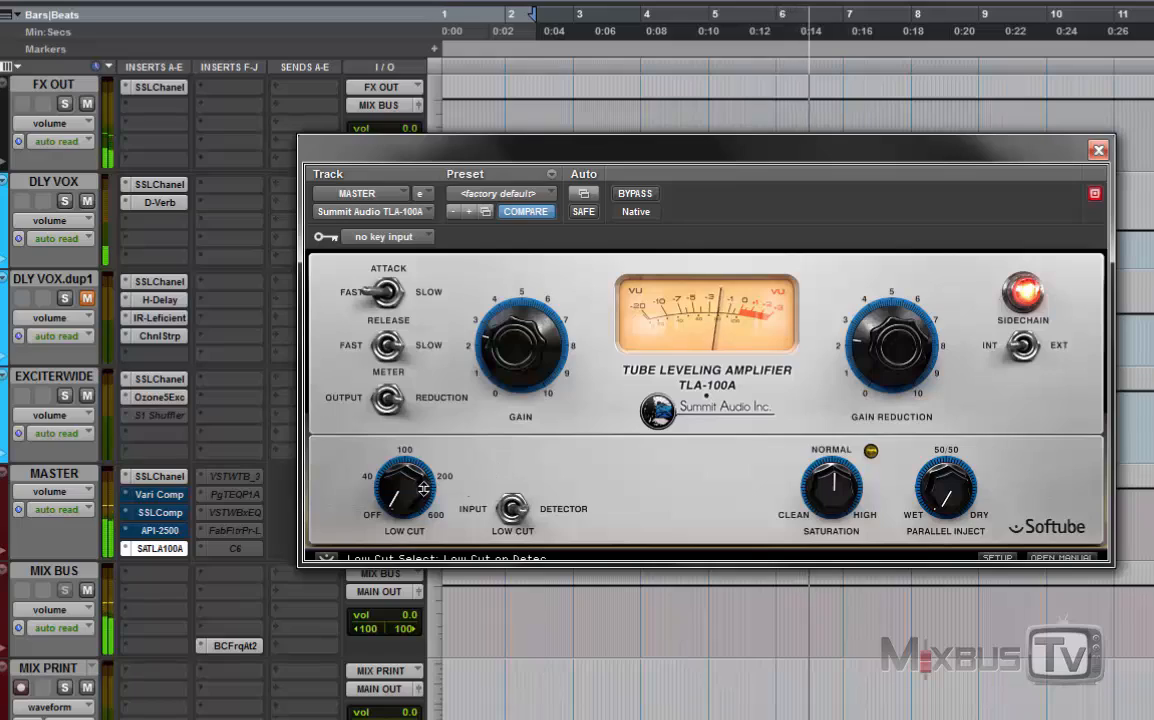
left_click_drag(410, 495, 409, 432)
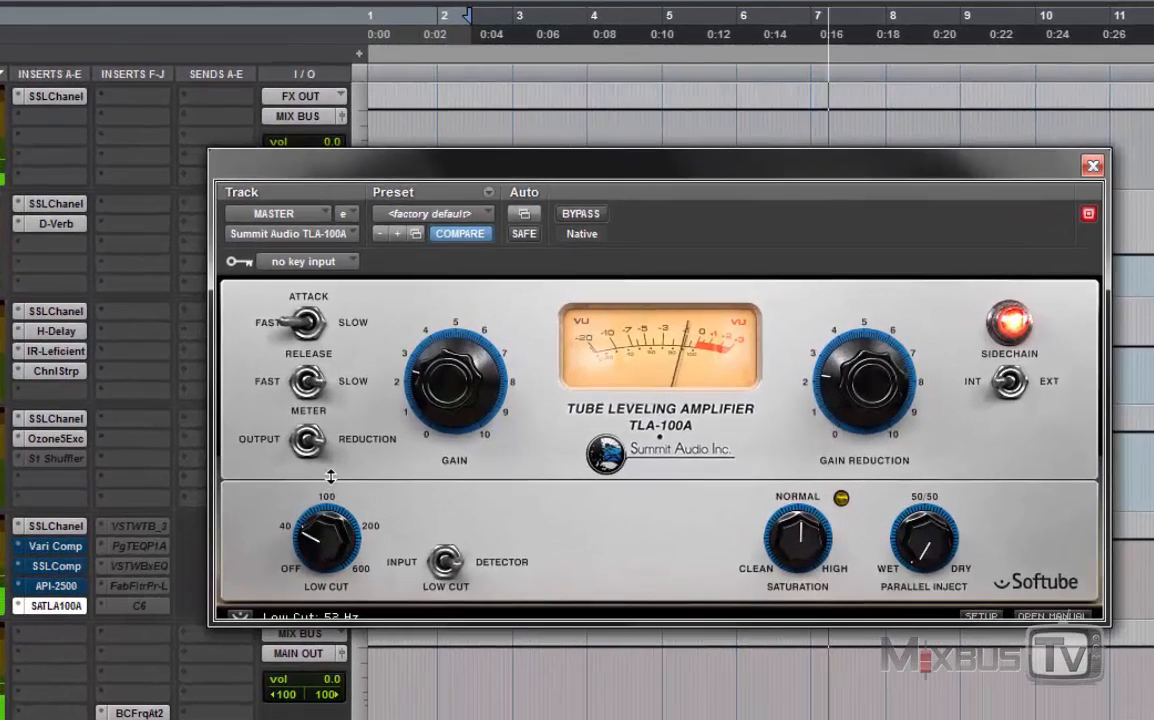
left_click_drag(330, 477, 338, 359)
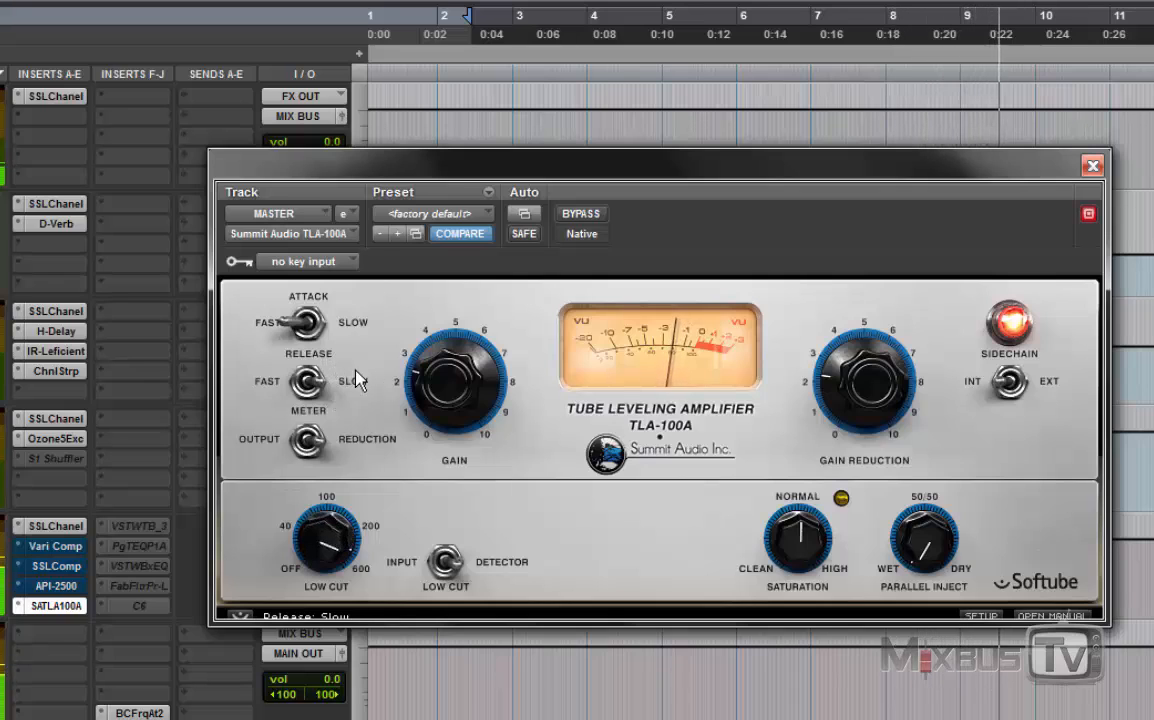
Step: Set the TLA-100A's attack and release to Medium and raise its gain to 4.8 dB
left_click(302, 320)
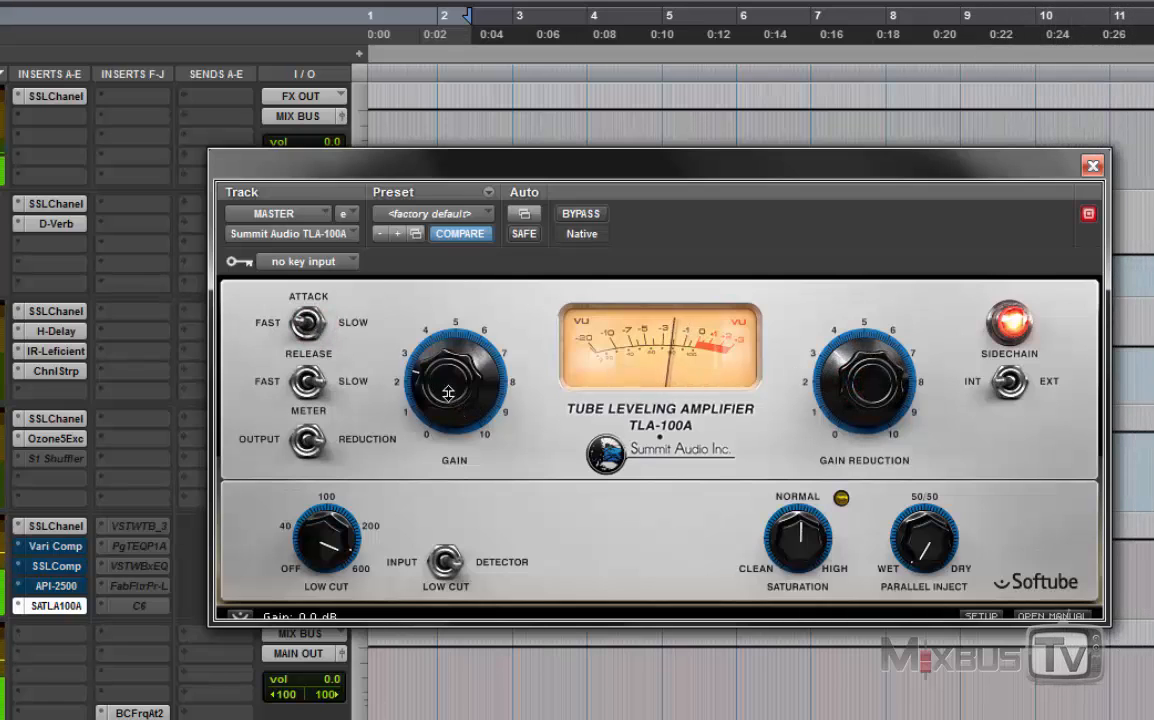
left_click(306, 384)
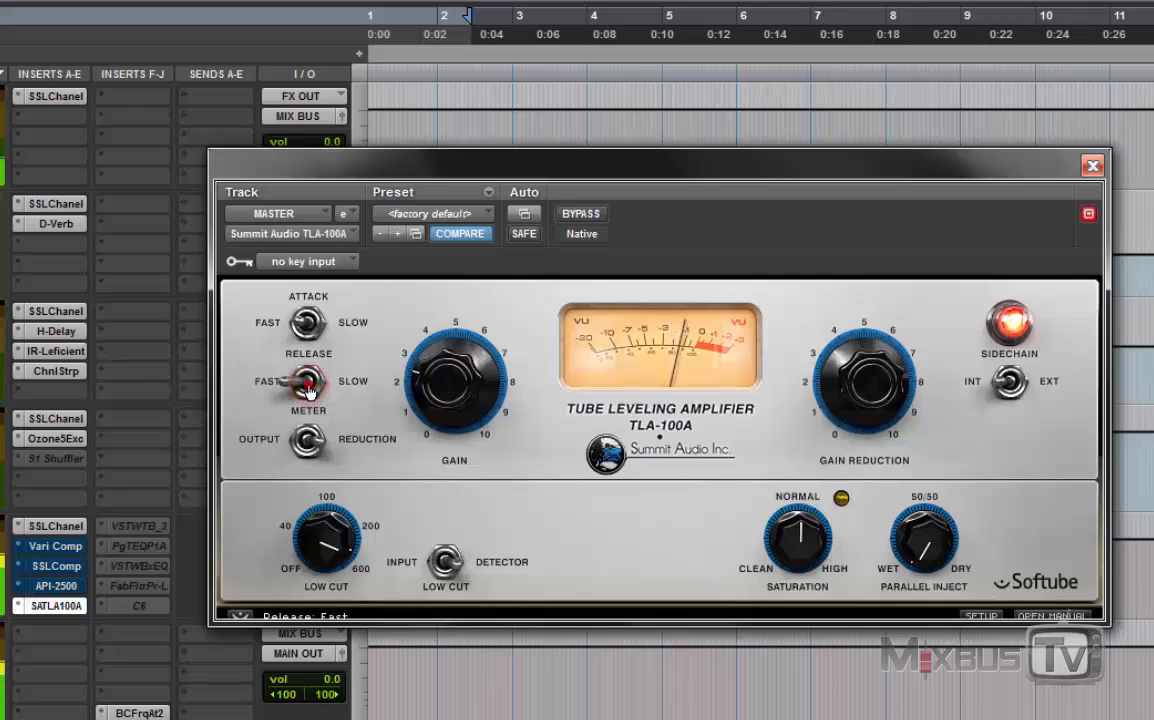
left_click(308, 385)
left_click_drag(412, 350, 487, 338)
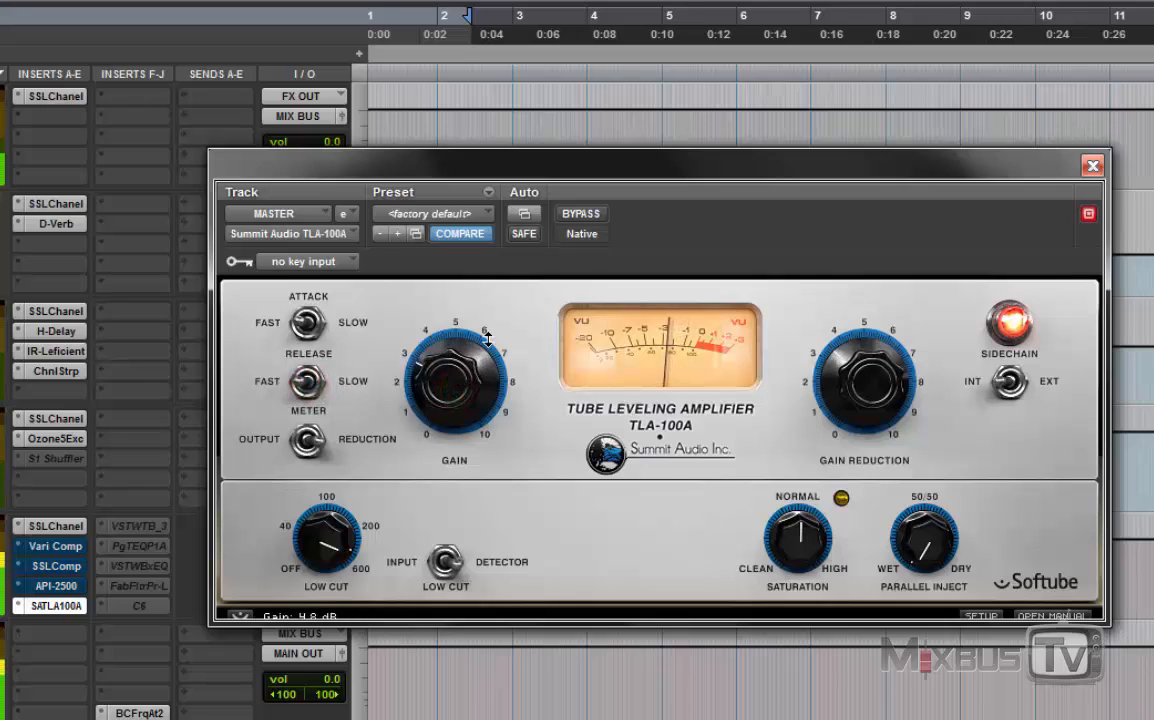
Step: Compare the playing mix with the TLA-100A bypassed and active twice
left_click(580, 214)
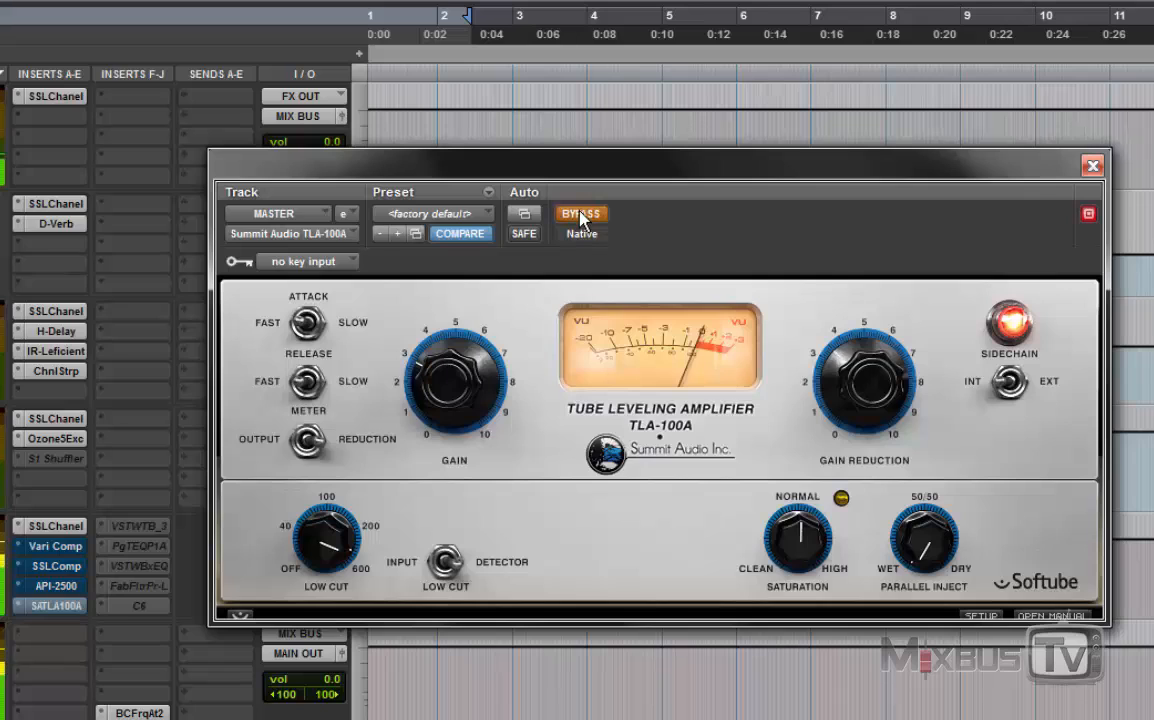
left_click(583, 215)
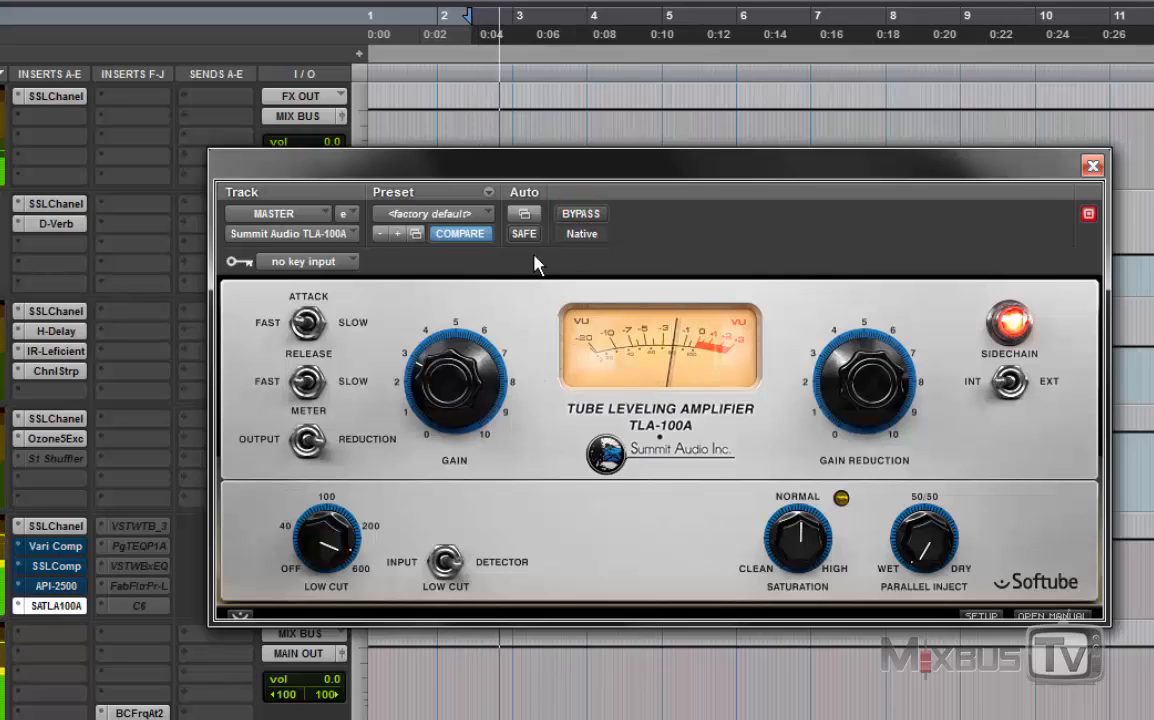
left_click(580, 216)
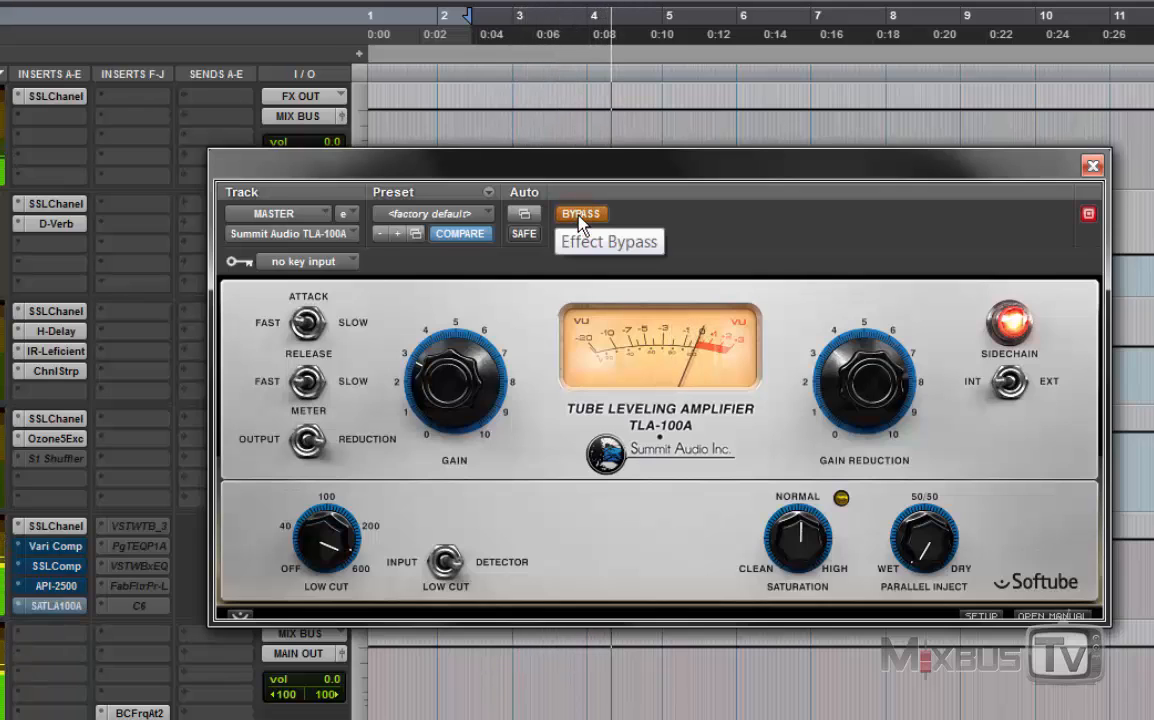
left_click(580, 216)
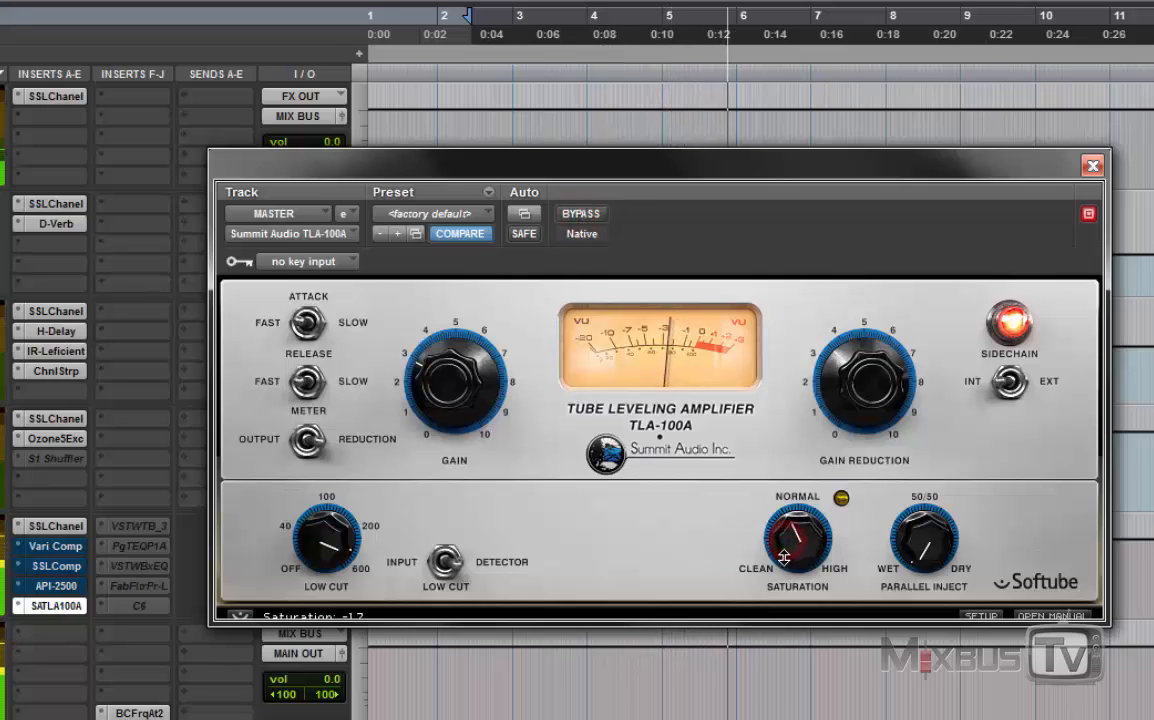
Step: Lower the TLA-100A's saturation to -1.7 and try the Slow release, comparing the mix bypassed and active
left_click_drag(785, 540, 784, 560)
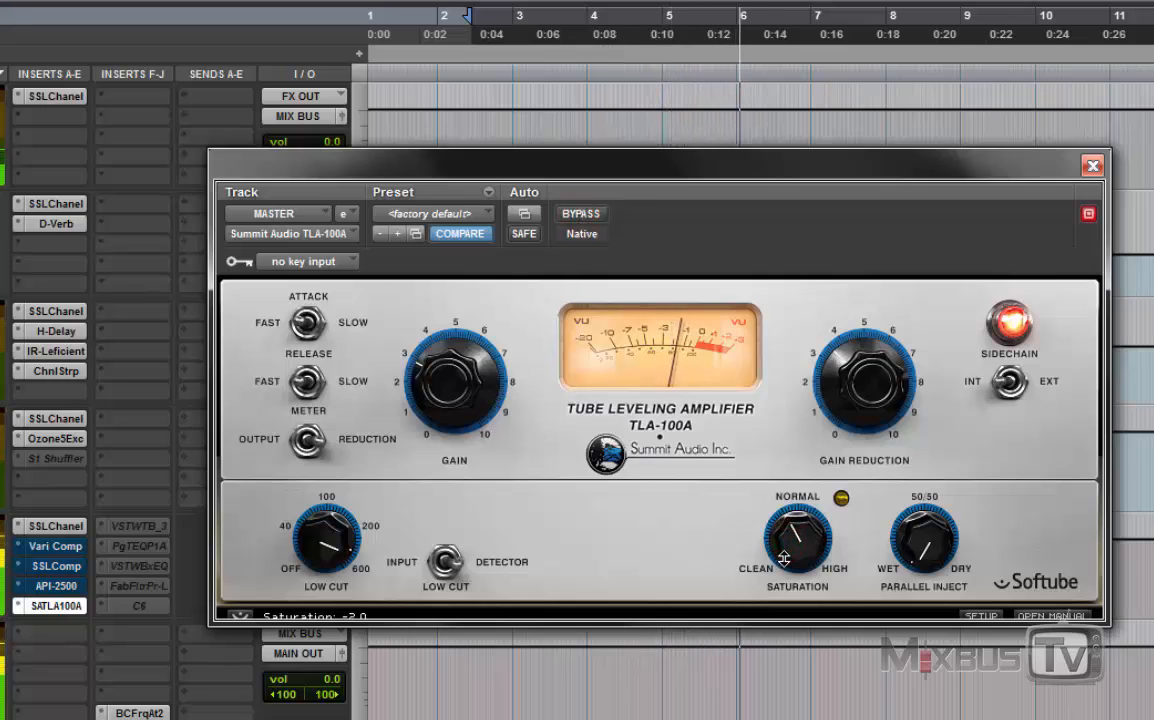
left_click(307, 385)
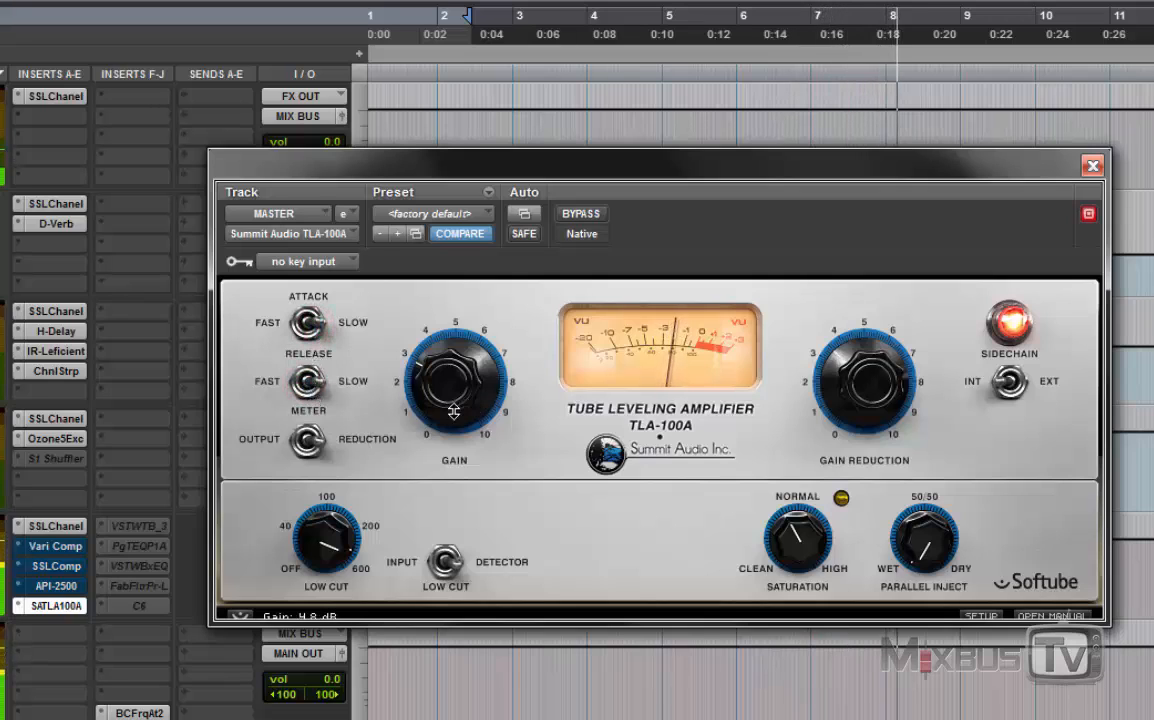
left_click(600, 215)
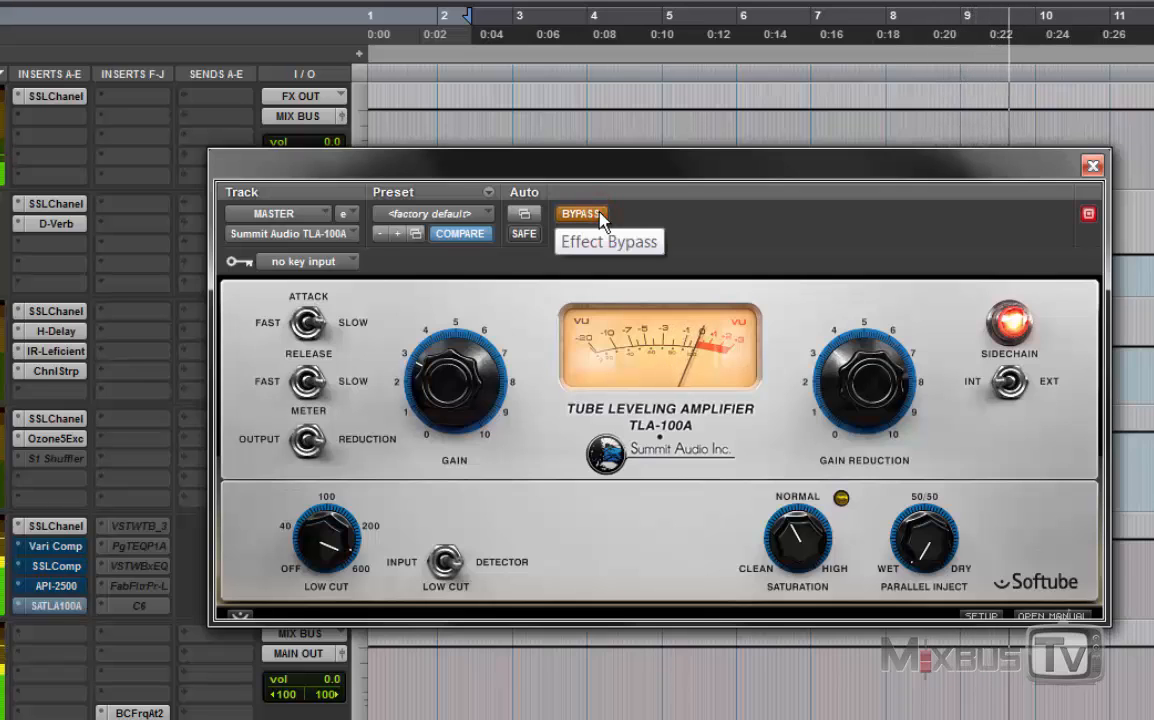
left_click(600, 215)
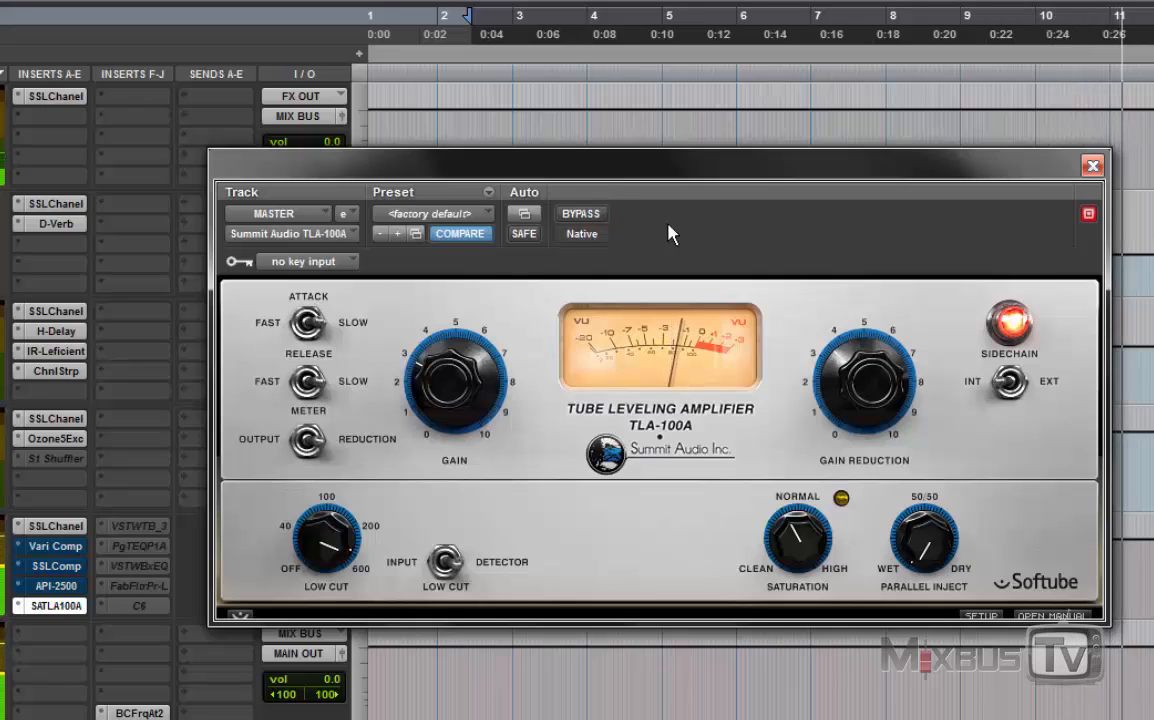
Step: Cycle the TLA-100A's release and attack switches to Medium and compare the mix bypassed and active
left_click(323, 385)
left_click(323, 385)
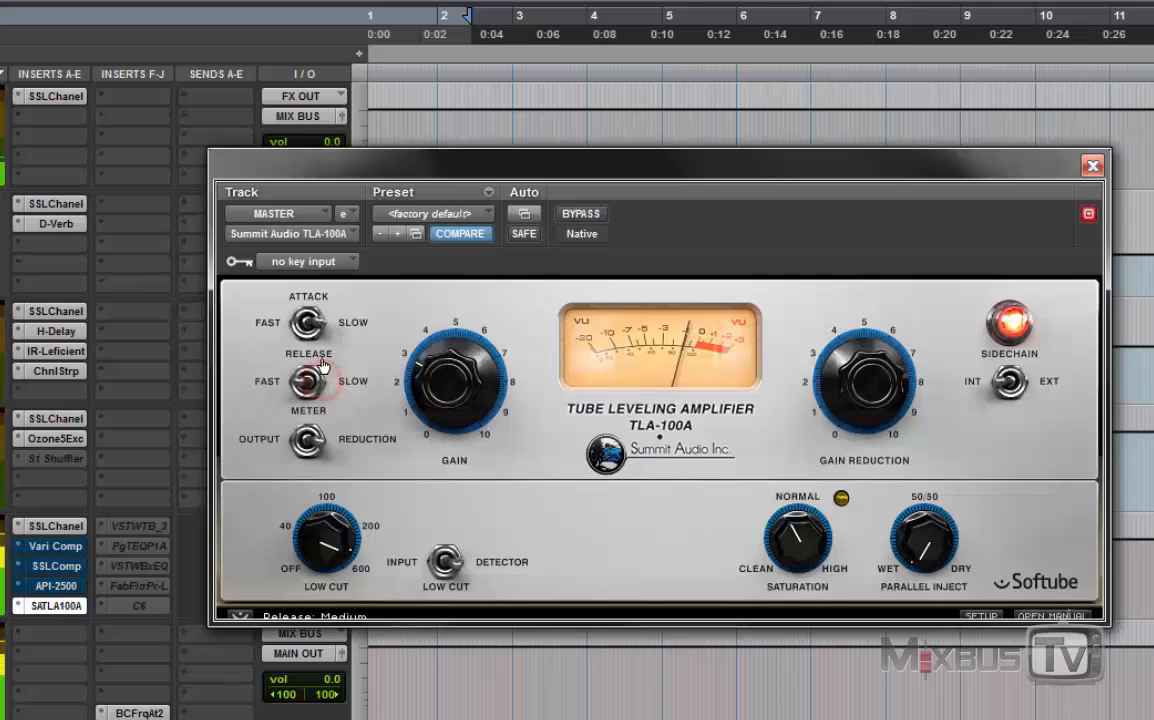
left_click(323, 328)
left_click(323, 328)
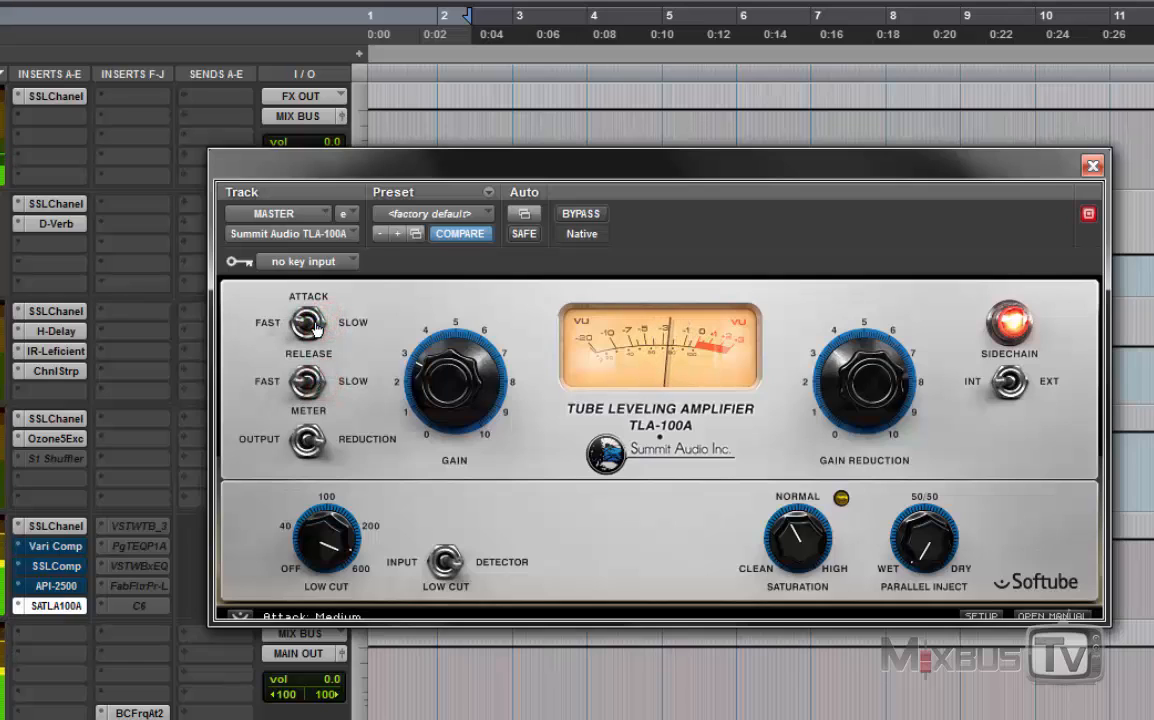
left_click(595, 215)
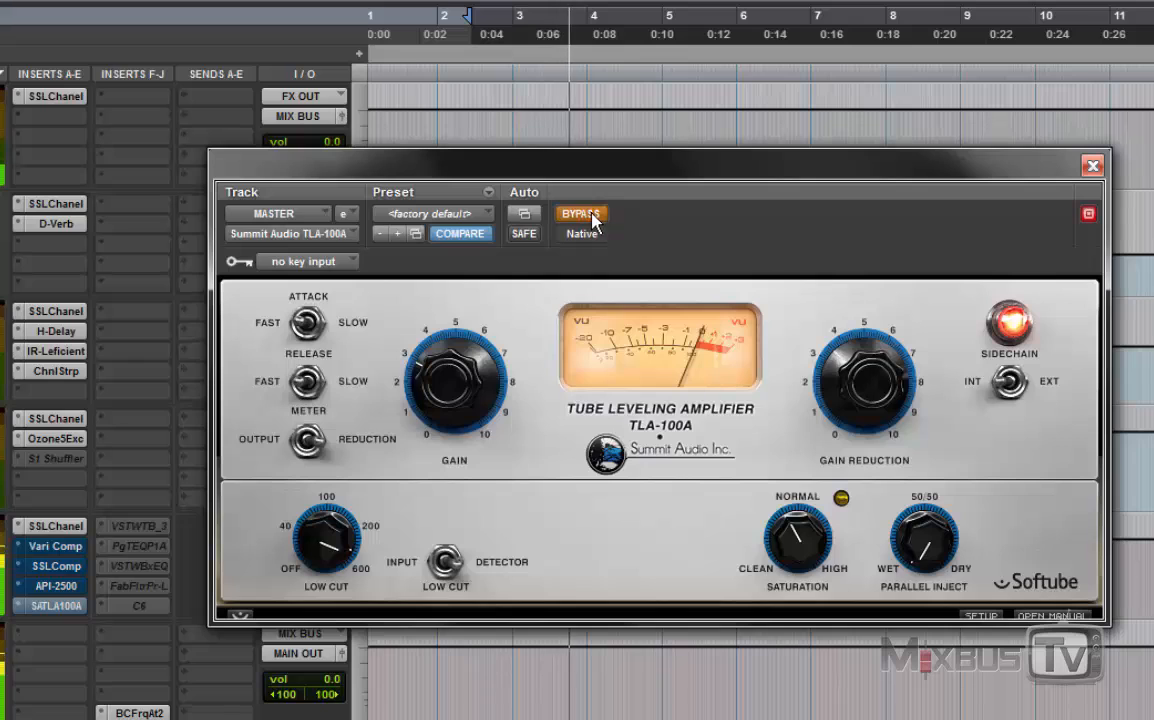
left_click(594, 216)
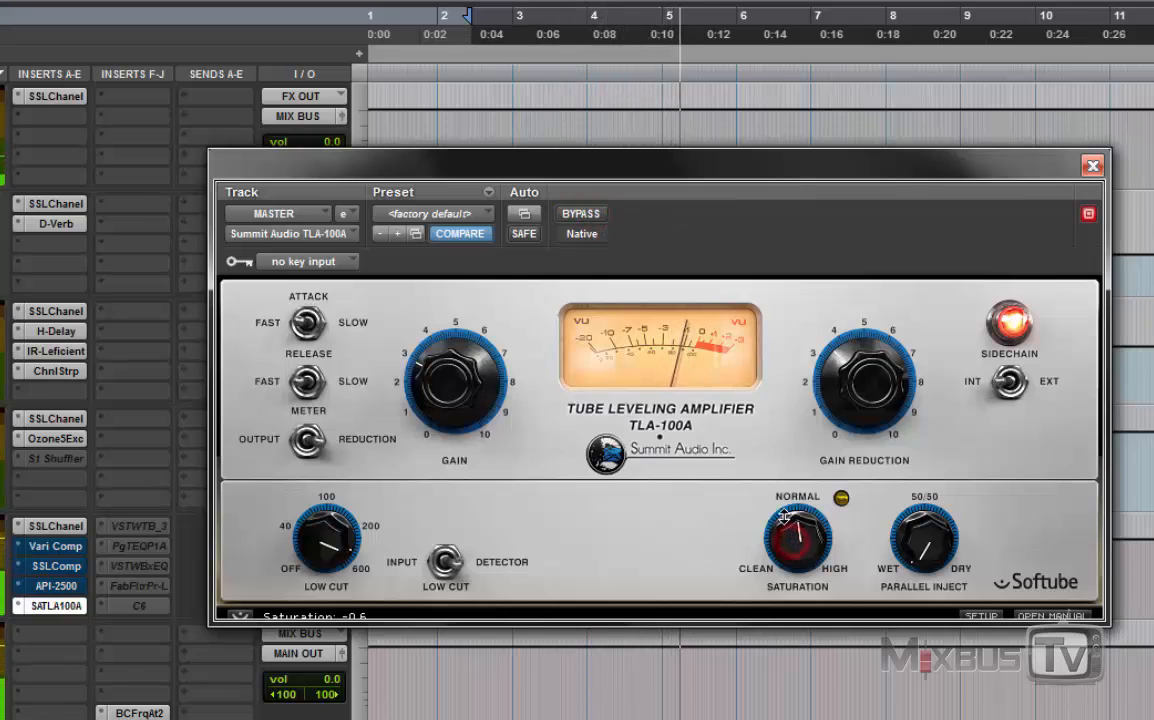
Step: Raise the TLA-100A's saturation most of the way to HIGH and reduce its low cut slightly, checking the mix against bypass
left_click_drag(785, 515, 778, 490)
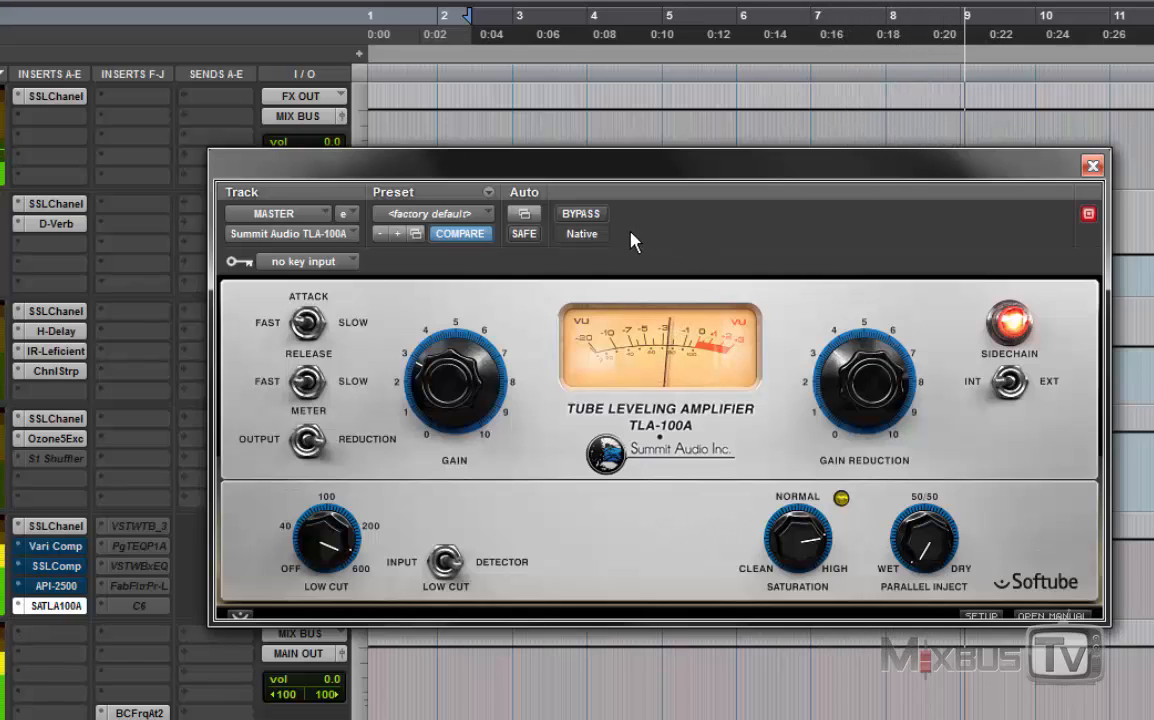
left_click(596, 219)
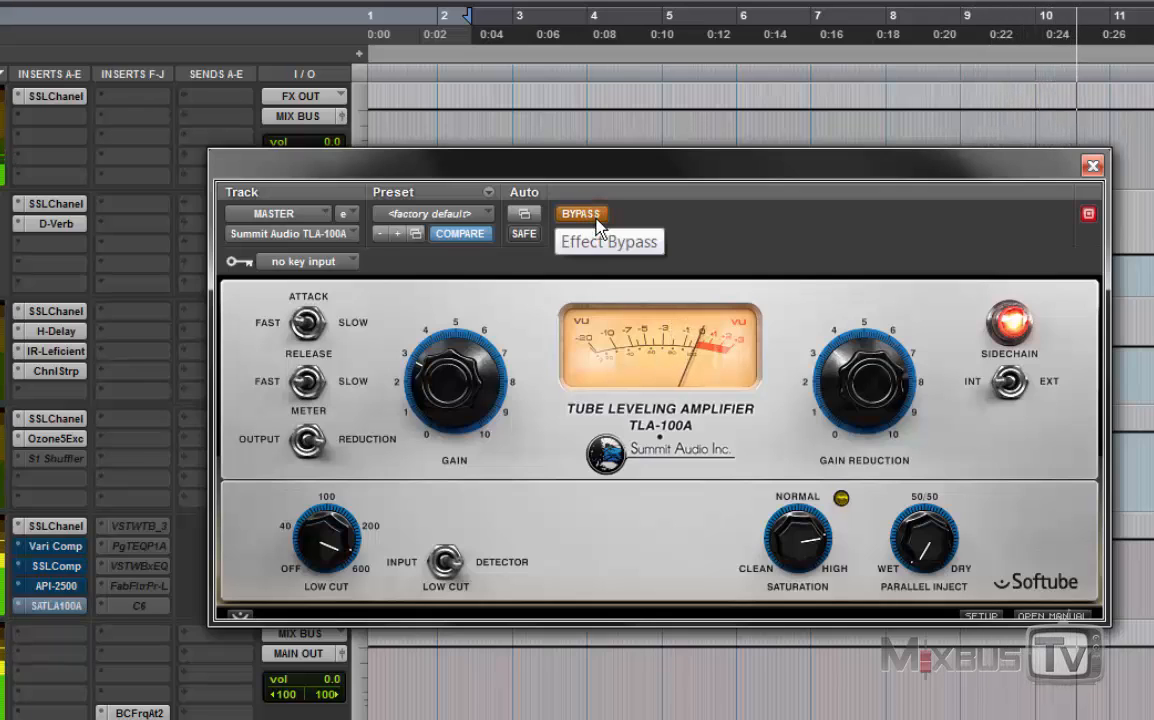
left_click(597, 222)
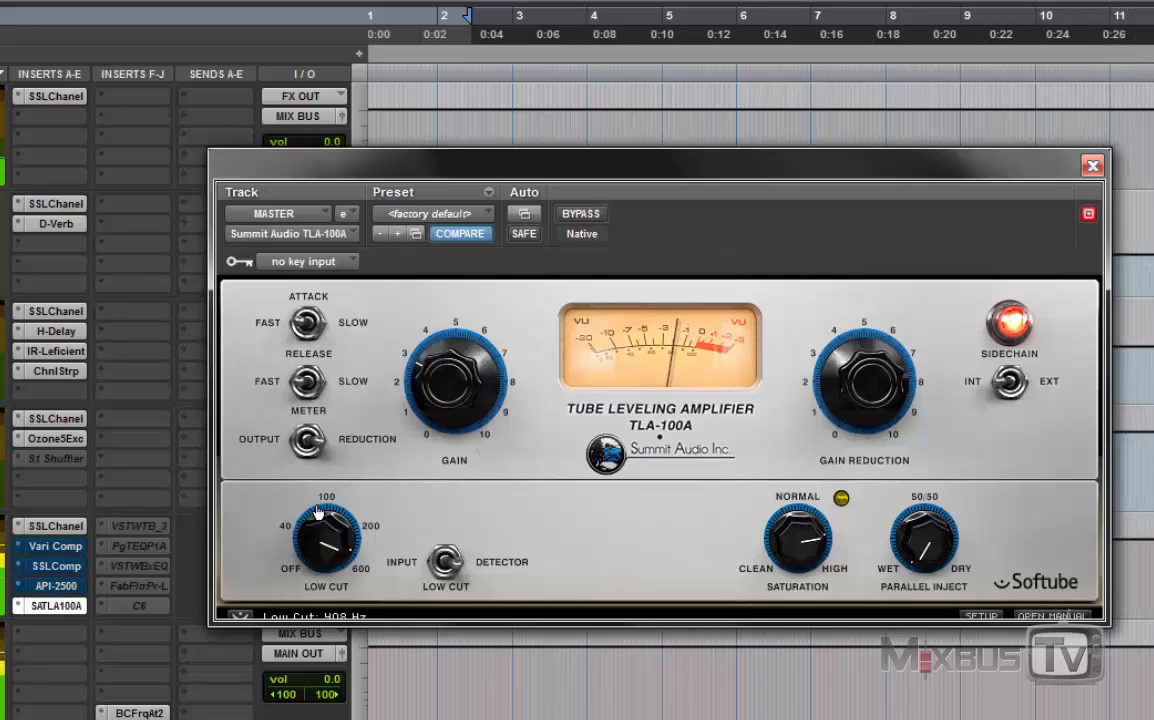
left_click_drag(314, 547, 314, 567)
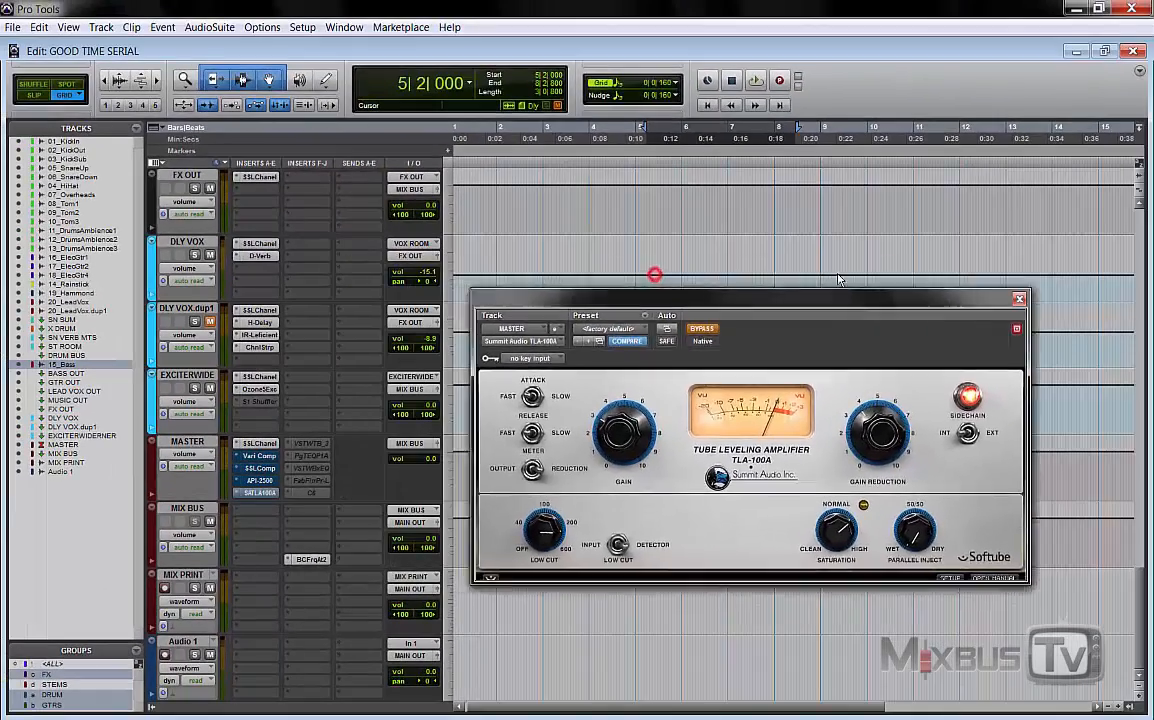
Step: Open the MASTER track's API-2500, SSLComp and Vari Comp and arrange them with the TLA-100A so all four compressor windows are visible together
left_click_drag(838, 297, 962, 24)
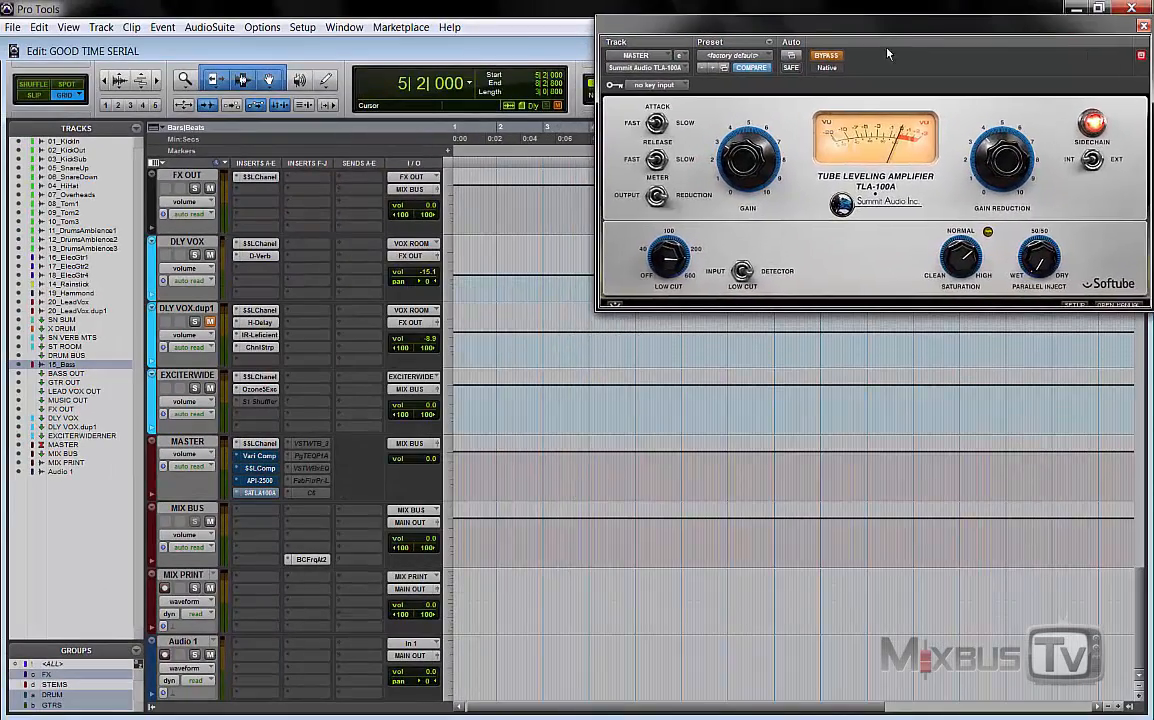
left_click(259, 481)
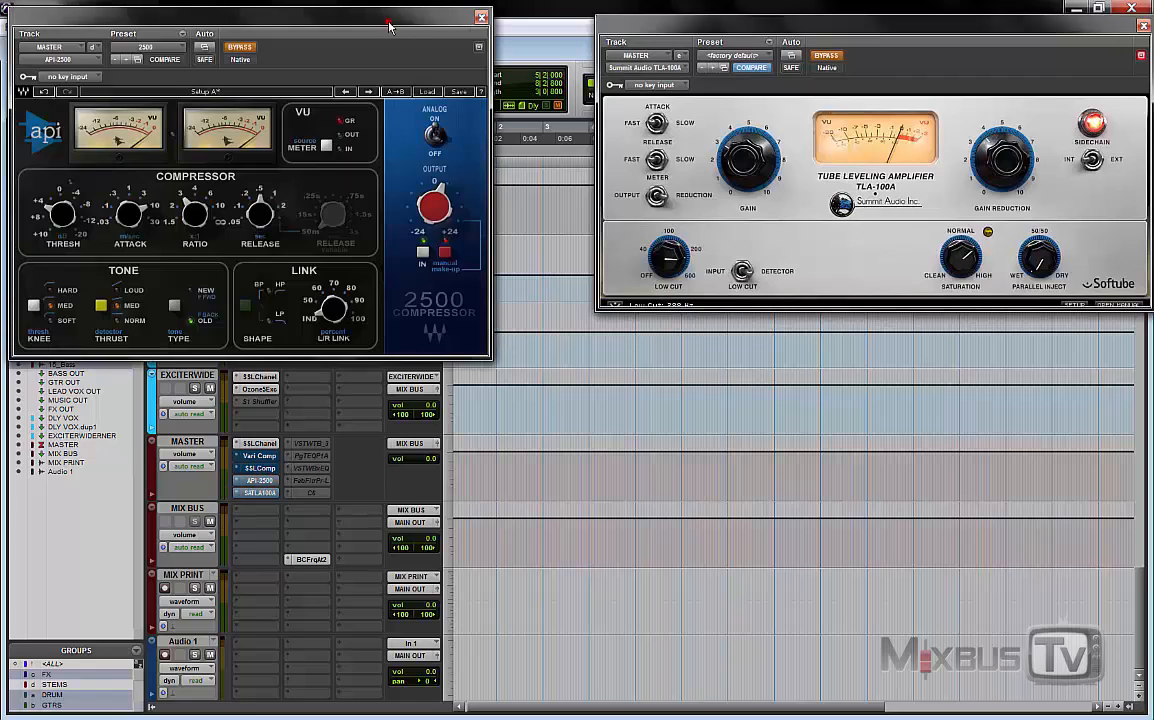
left_click_drag(389, 25, 1010, 360)
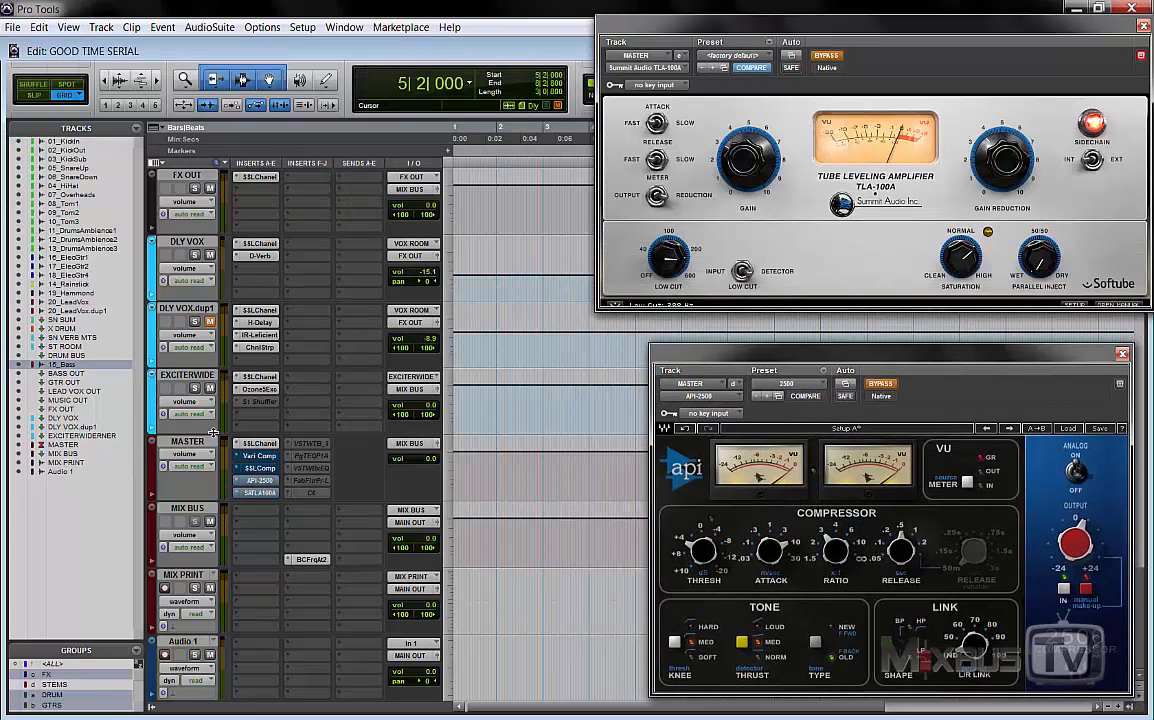
left_click(259, 468)
left_click_drag(236, 15, 321, 40)
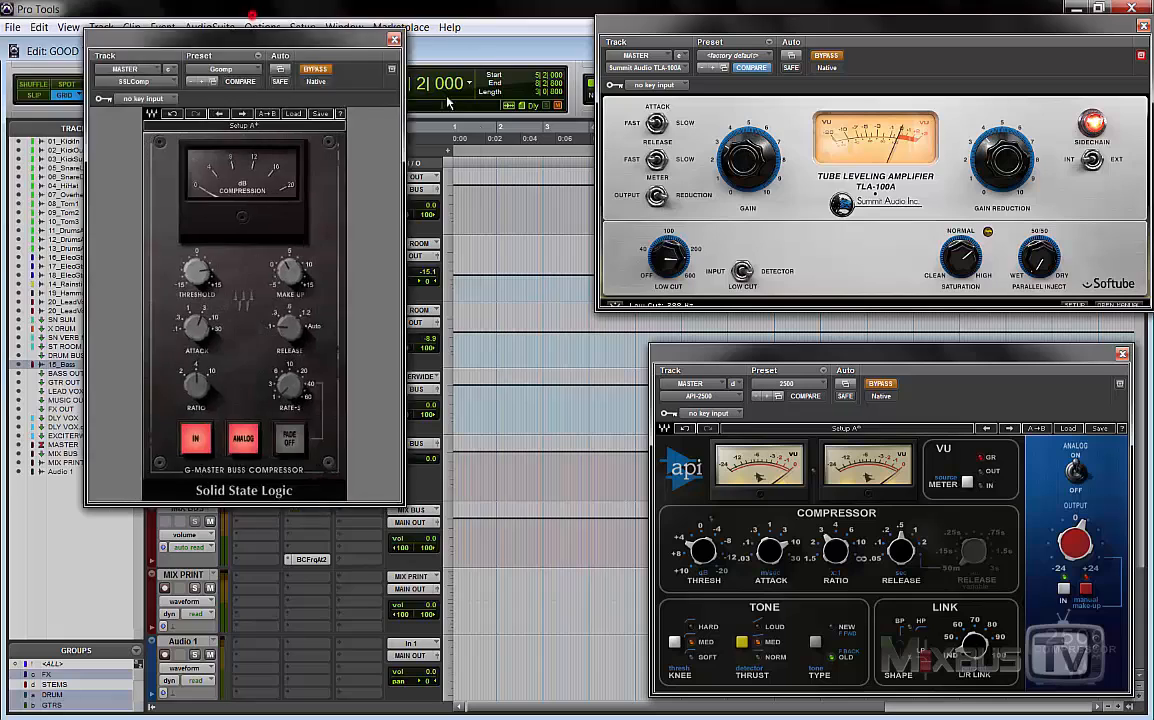
left_click_drag(447, 98, 554, 241)
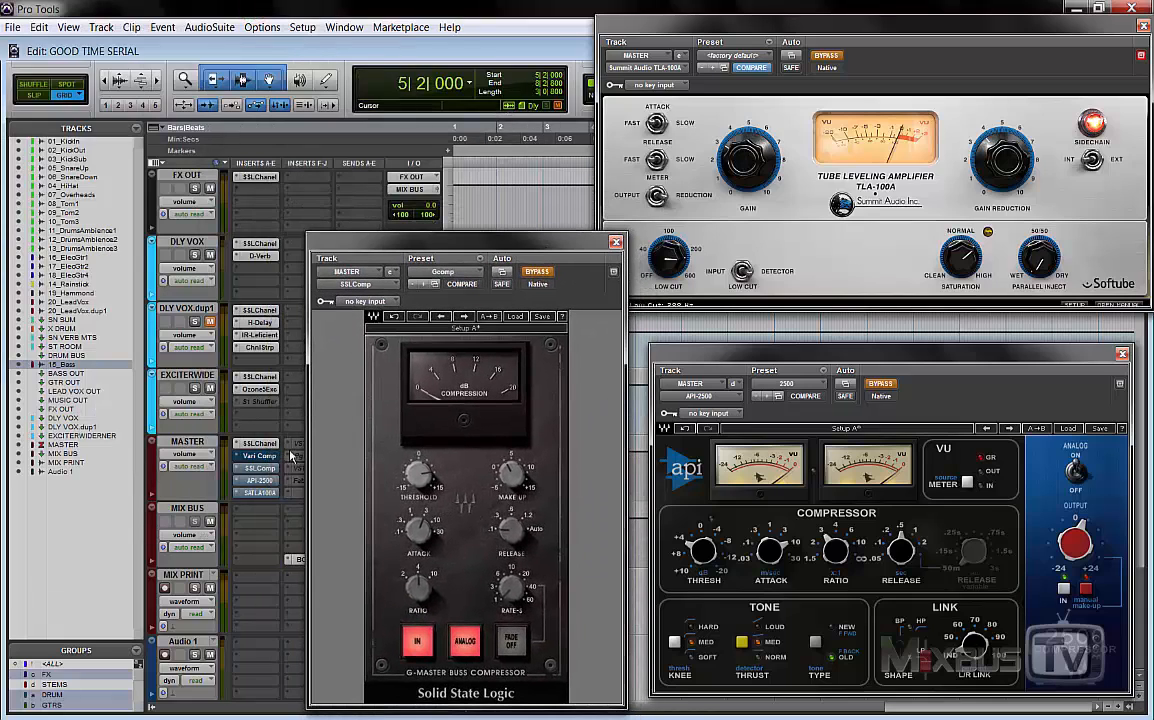
left_click(259, 456)
left_click_drag(338, 12, 494, 14)
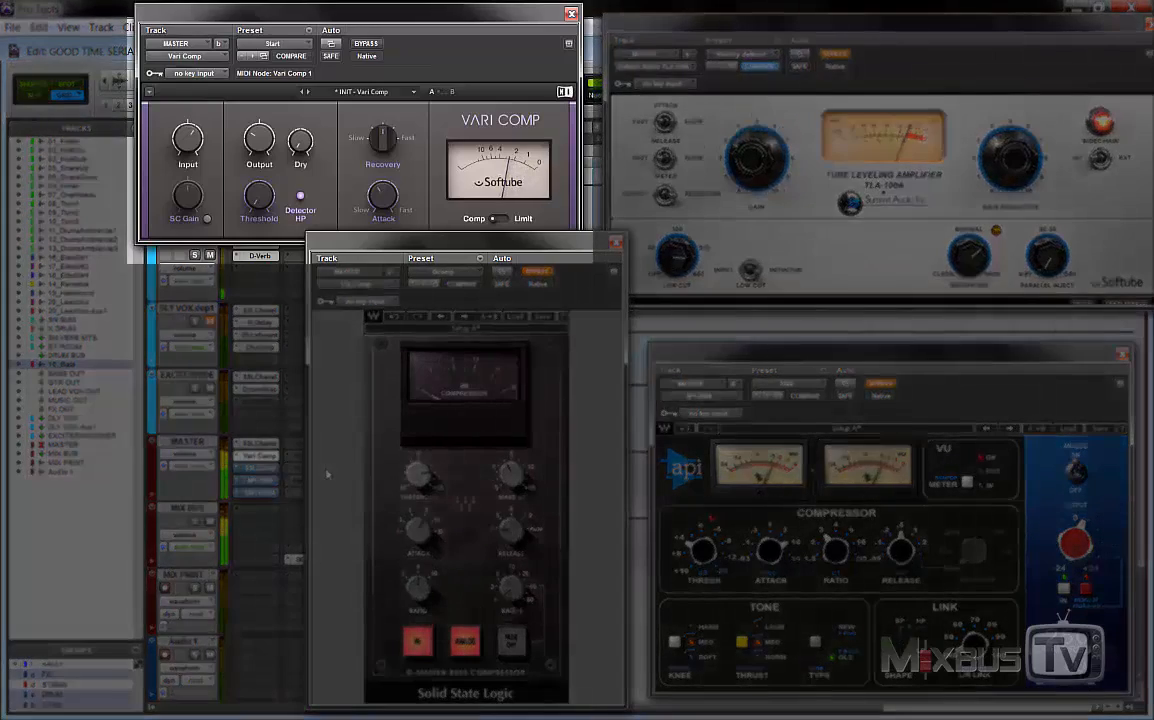